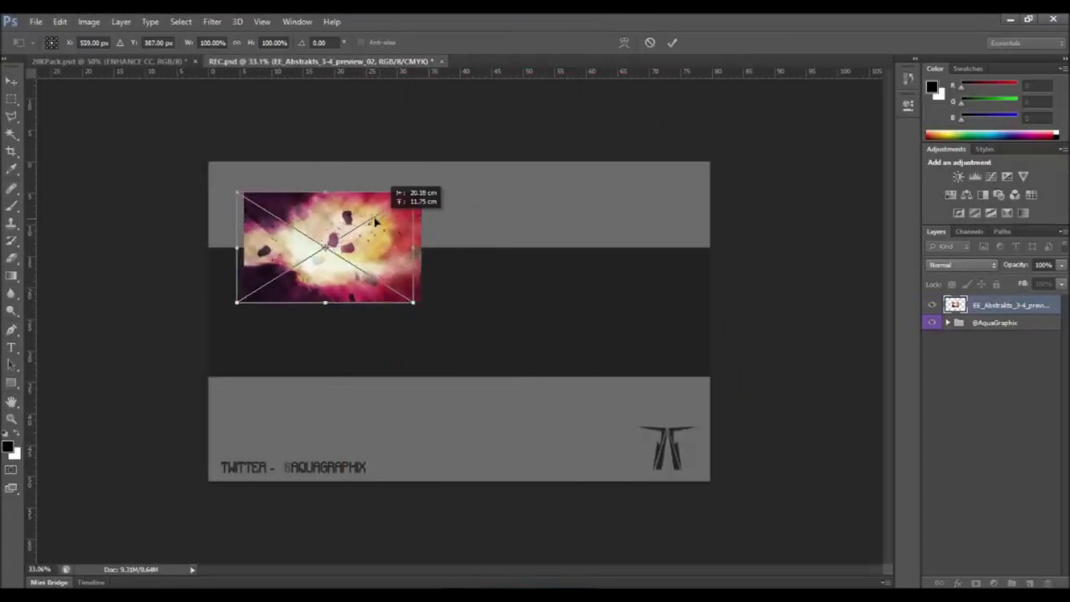
Scale the placed abstract image to cover the banner and fade it to 75% opacity
drag(378, 222, 342, 222)
drag(386, 302, 714, 507)
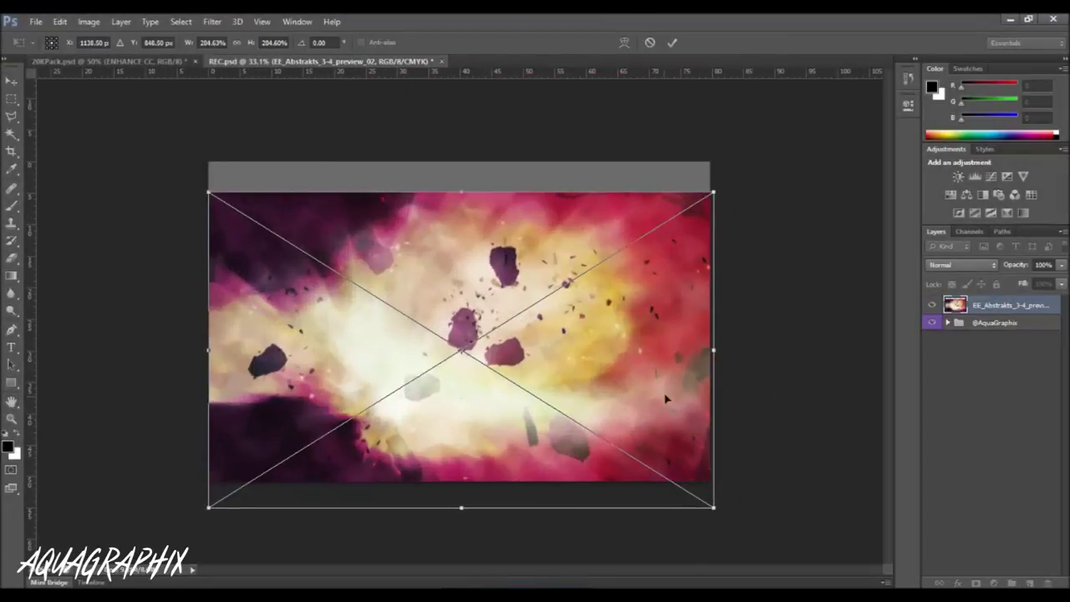
drag(665, 400, 666, 390)
click(1061, 264)
click(490, 240)
drag(998, 277, 1018, 284)
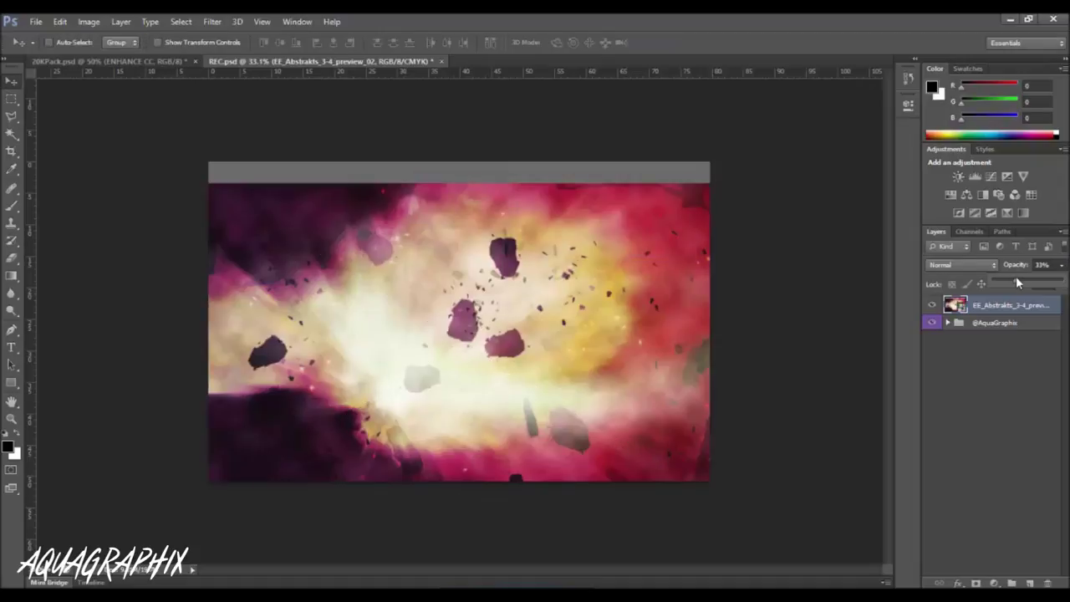
Delete the abstract image from the top and bottom grey bands
key(m)
drag(180, 159, 853, 247)
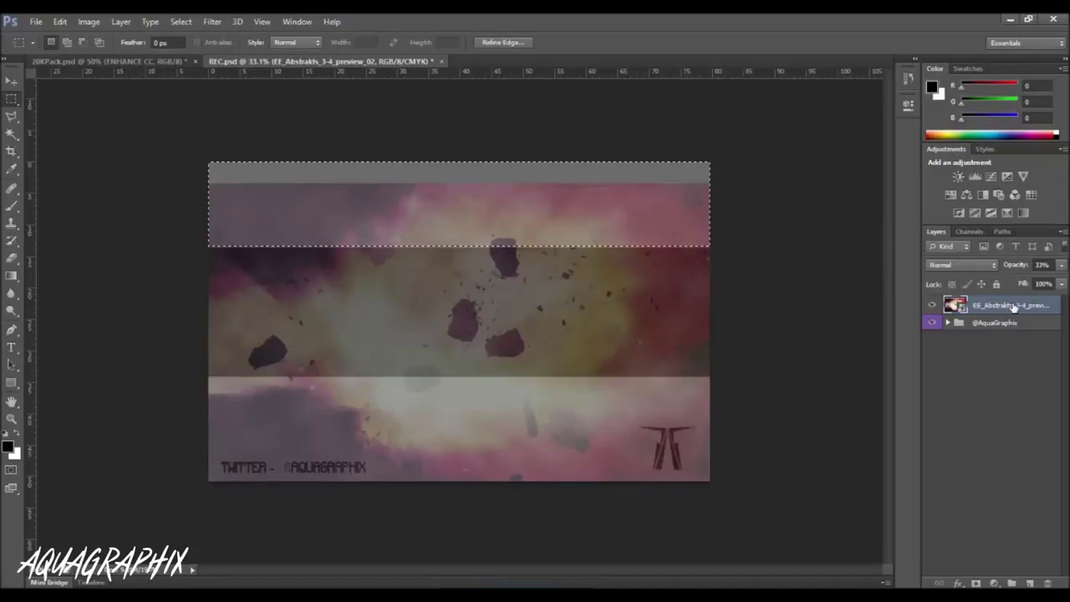
key(Delete)
drag(536, 209, 540, 442)
key(Delete)
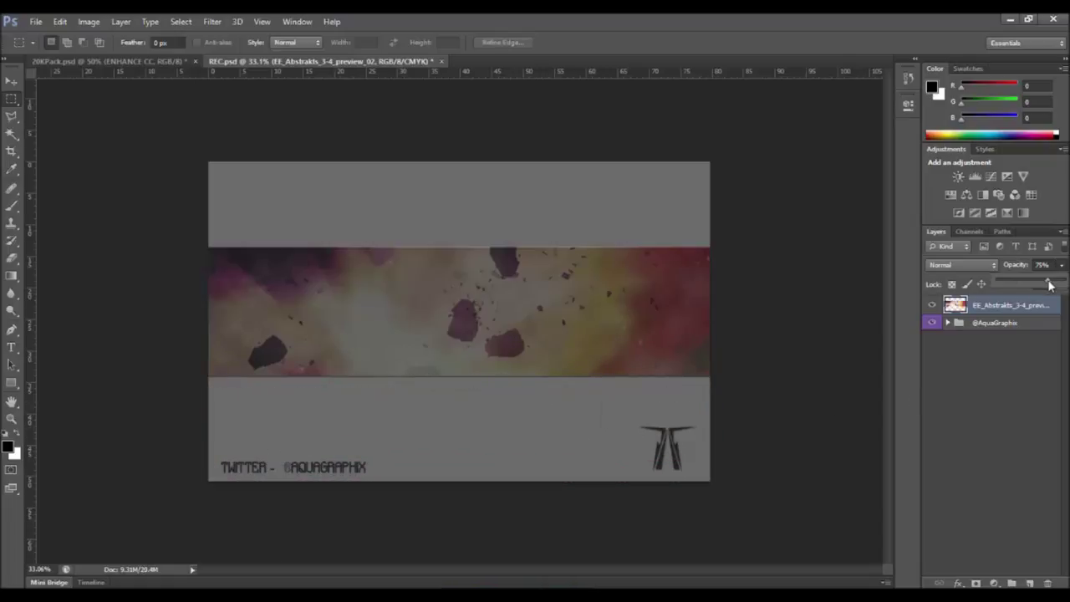
Copy the BLACK/WHITE TO COLOR group from 20KPack.psd into the banner document
key(v)
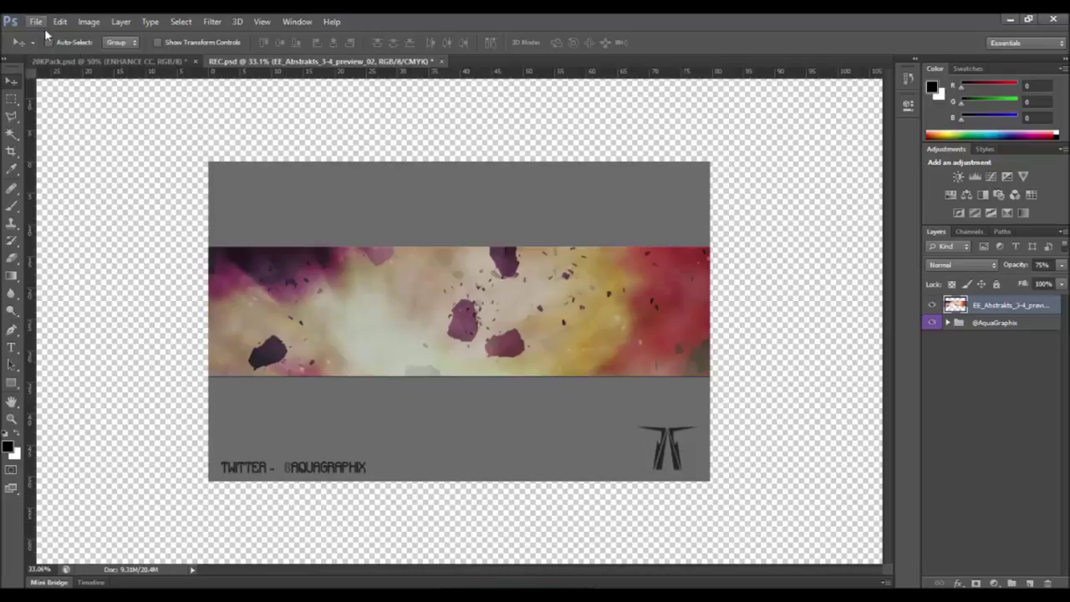
drag(266, 62, 232, 136)
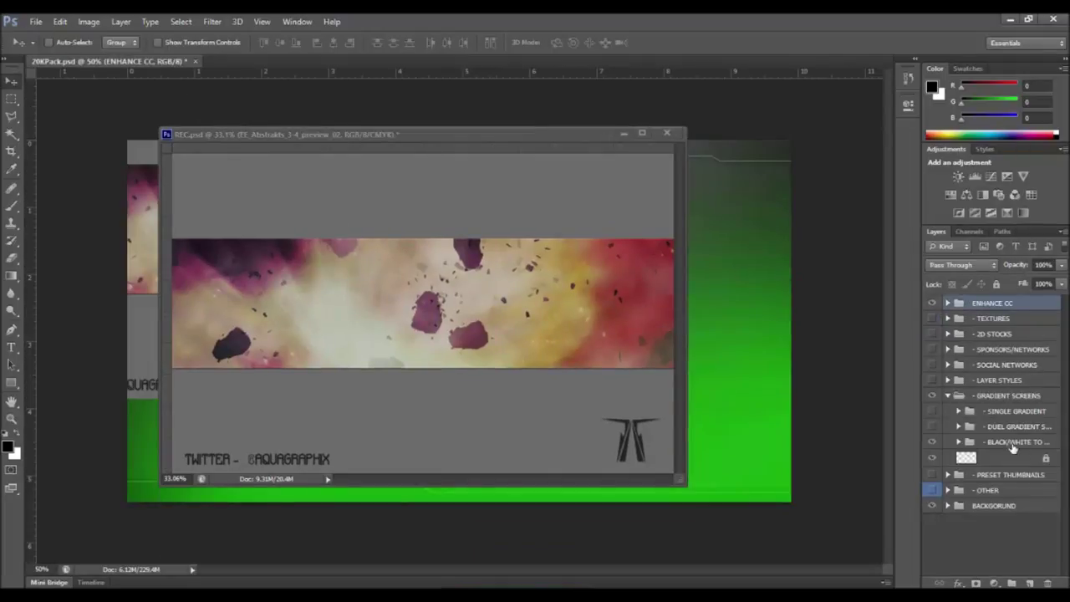
drag(1014, 449, 463, 151)
drag(376, 134, 318, 61)
drag(351, 307, 258, 277)
Scale the gradient group to cover the whole banner
key(ctrl+t)
drag(647, 432, 769, 496)
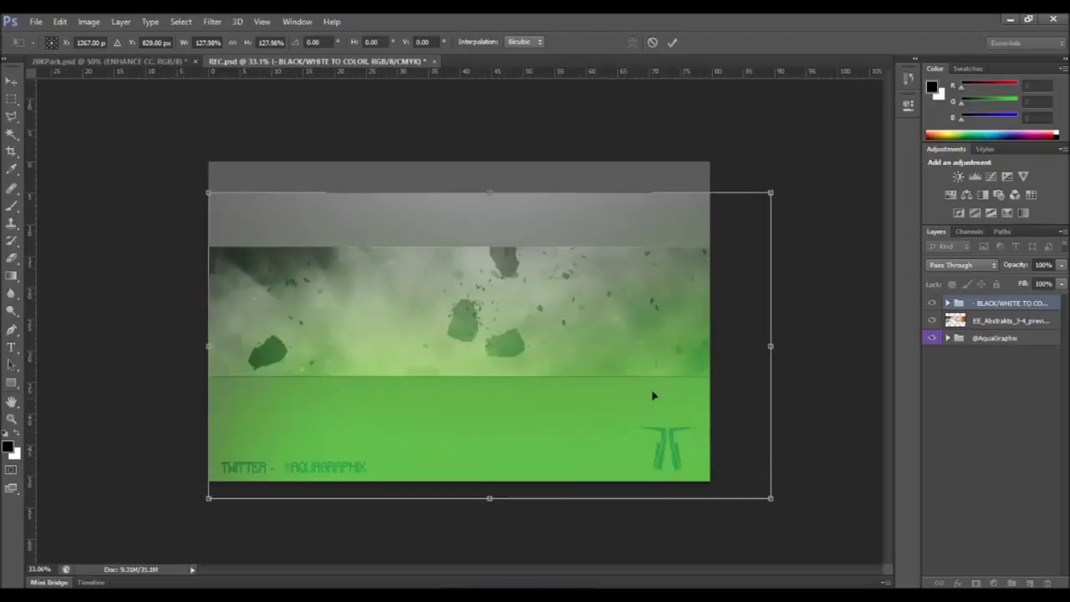
drag(652, 394, 635, 358)
click(12, 97)
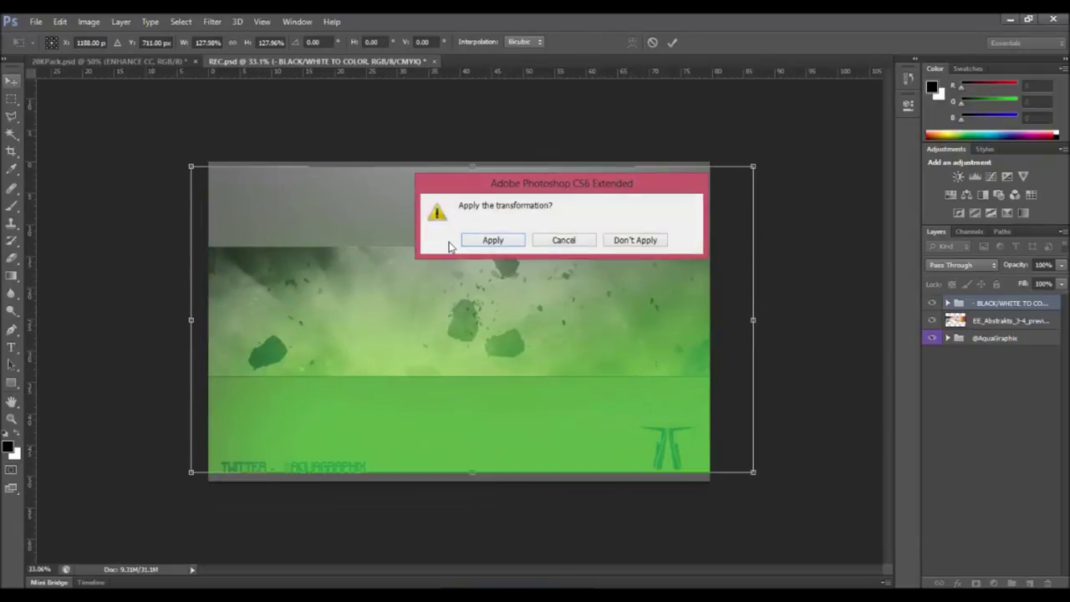
click(481, 239)
Clear the green tint from the top band on Layer 4 and the LIGHT layer
drag(204, 159, 878, 234)
click(947, 303)
click(1011, 361)
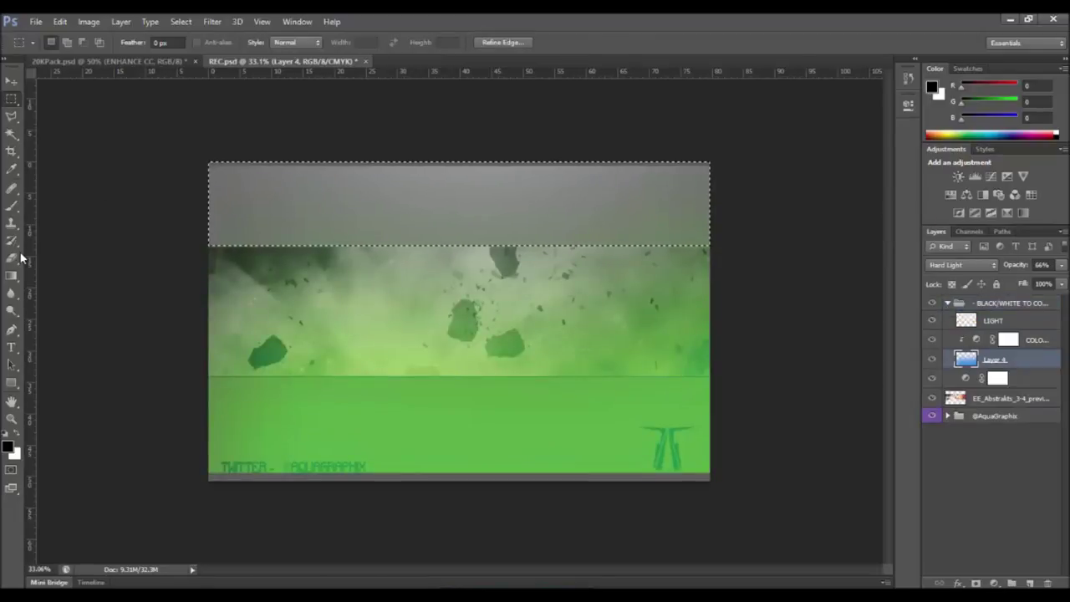
key(e)
key(alt+bracketright)
key(Delete)
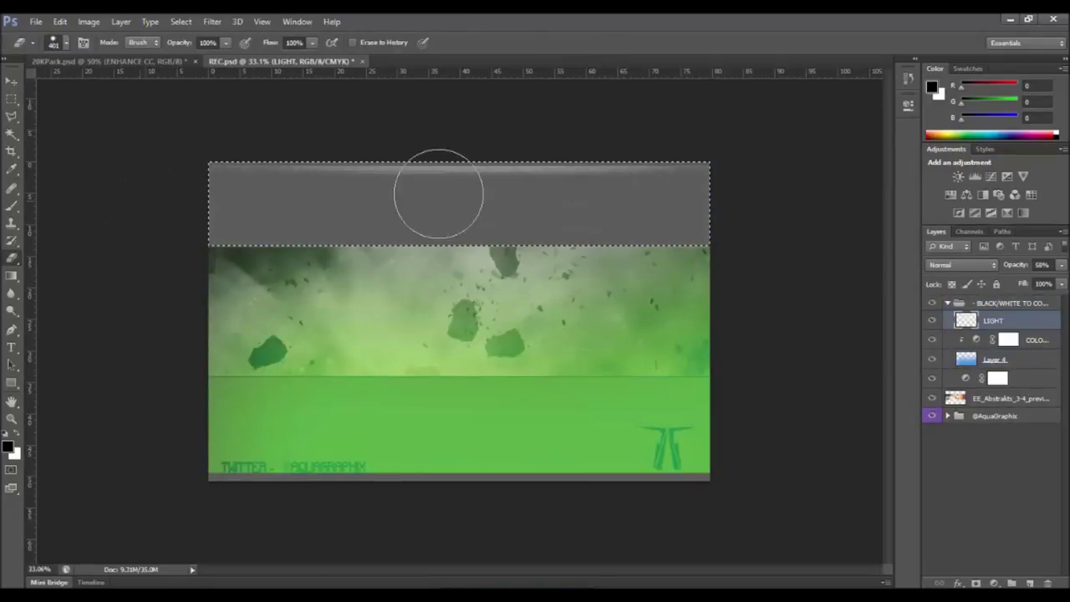
click(11, 81)
click(329, 203)
click(548, 241)
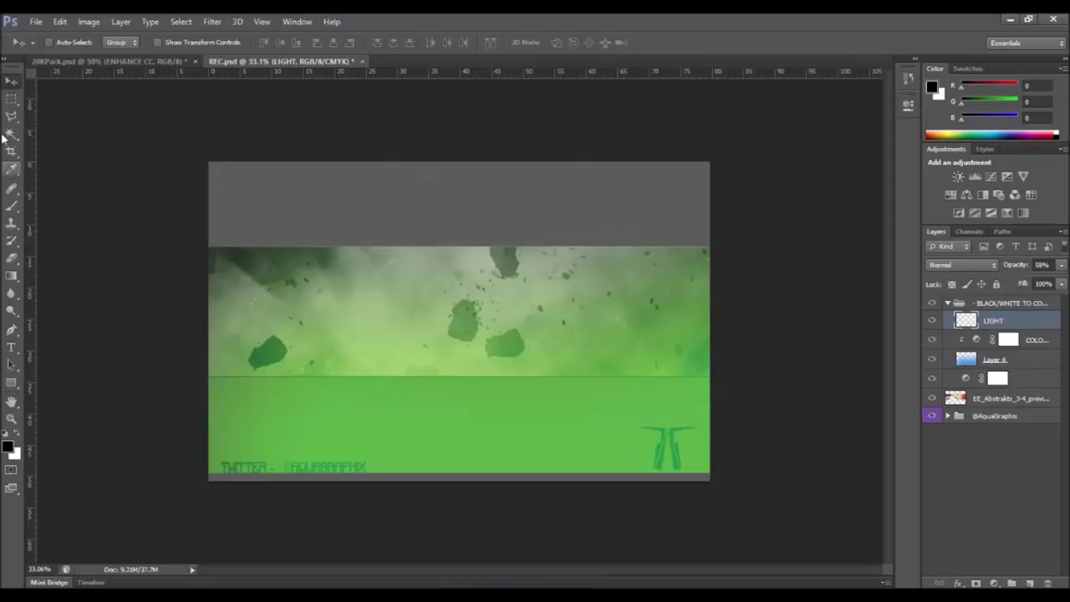
Erase the green tint from the bottom band on Layer 4 and deselect
key(m)
drag(201, 375, 720, 493)
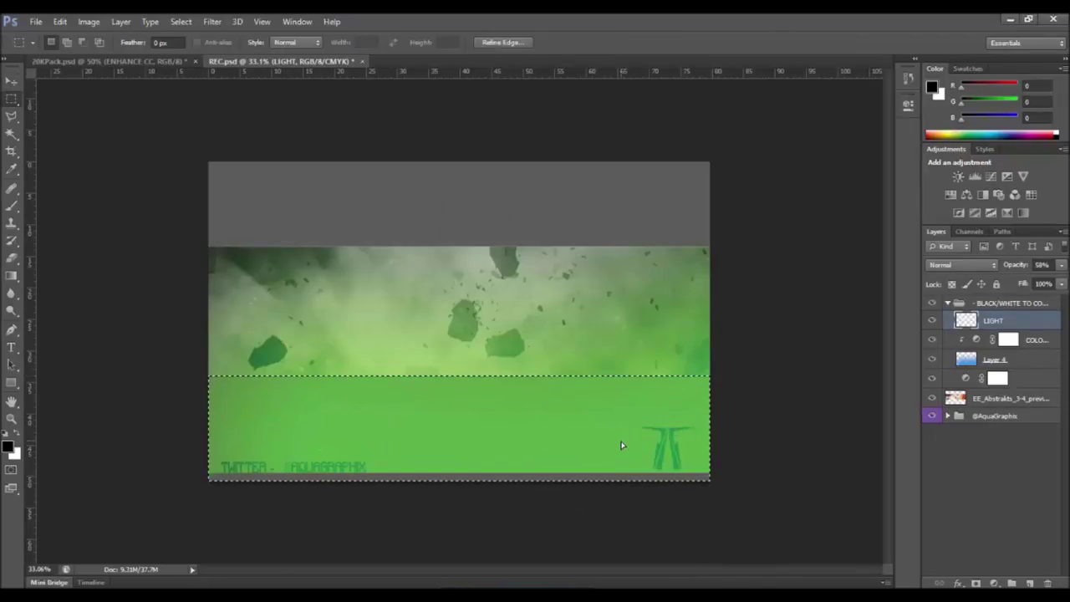
key(alt+bracketleft)
key(e)
mouse_move(240, 407)
mouse_down()
mouse_move(490, 406)
mouse_move(192, 454)
mouse_up()
key(ctrl+d)
click(12, 329)
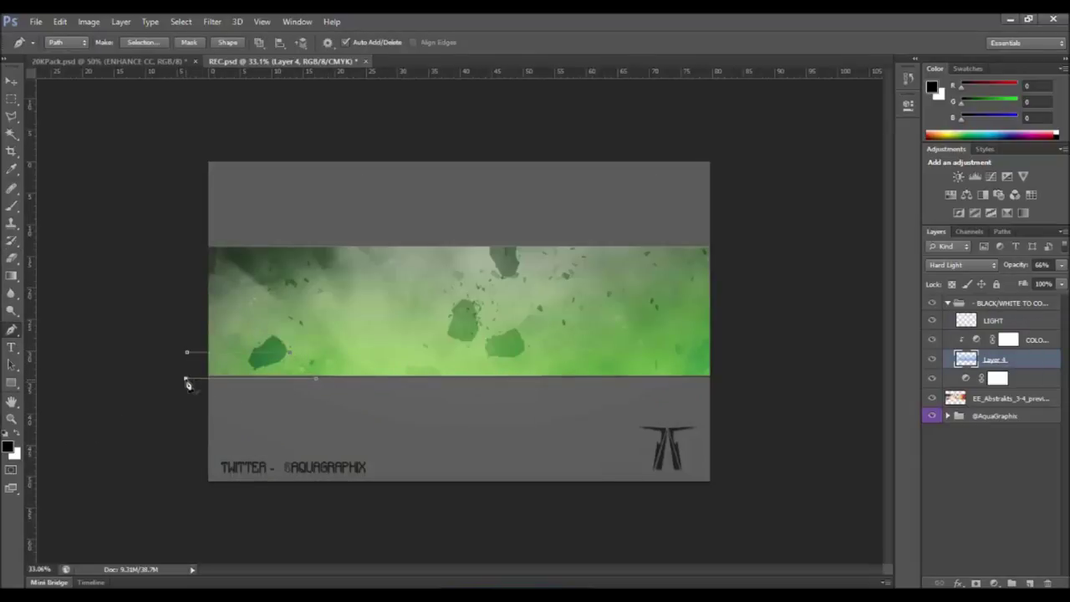
Draw the angled bar path along the lower-left edge and fill it black on new Layer 5
click(186, 377)
right_click(235, 375)
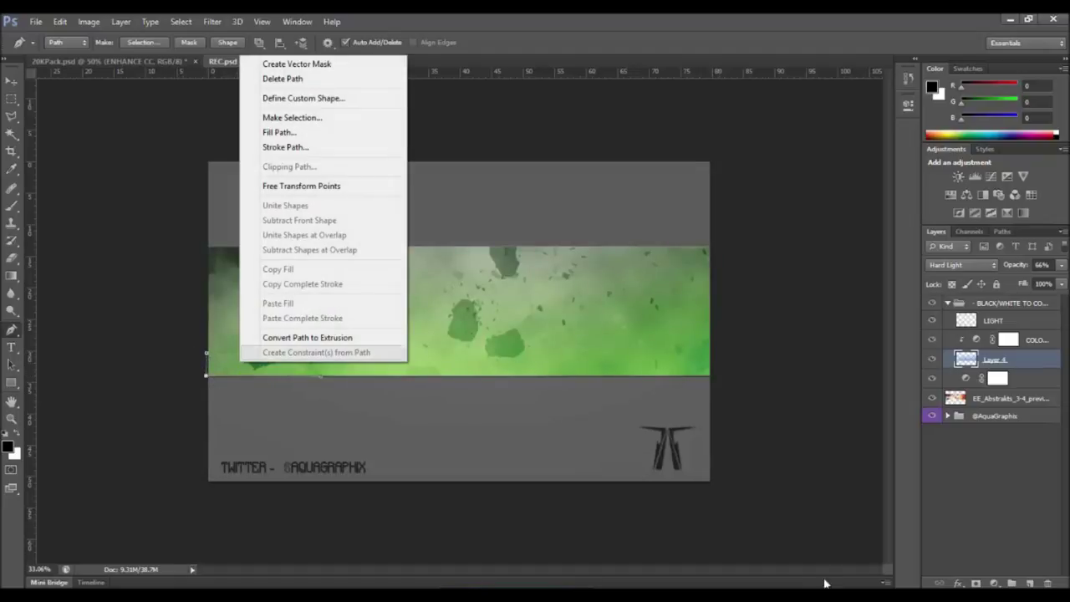
click(947, 303)
click(1030, 583)
right_click(261, 376)
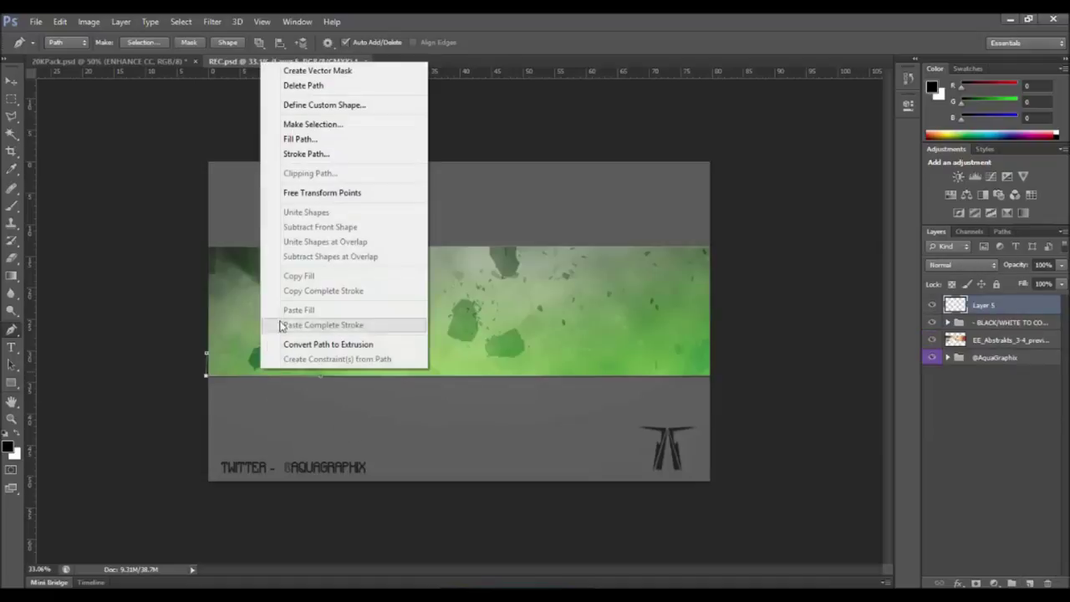
click(287, 139)
click(620, 137)
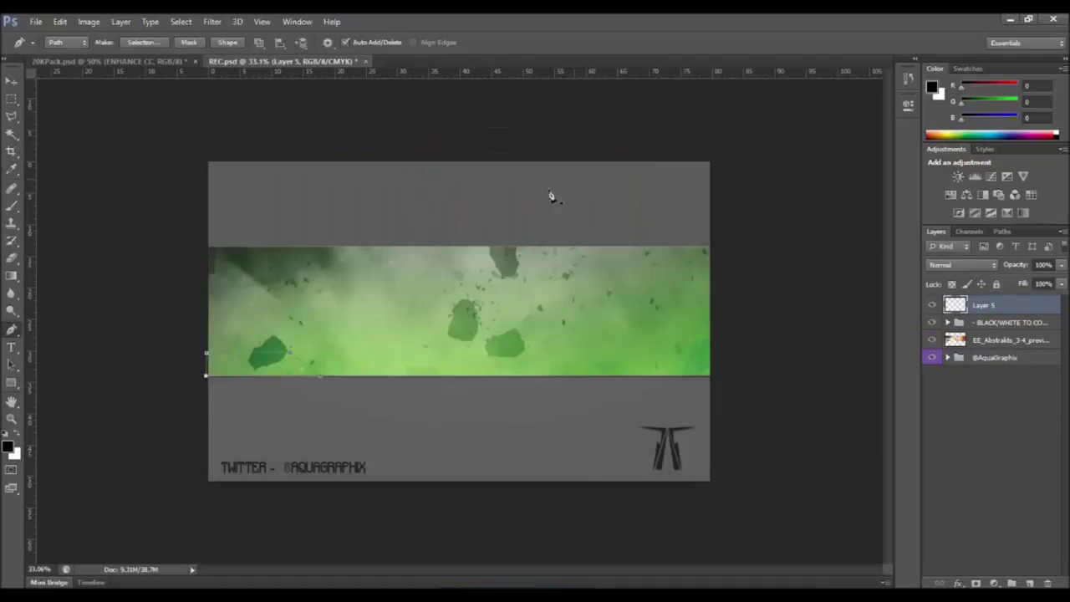
click(13, 83)
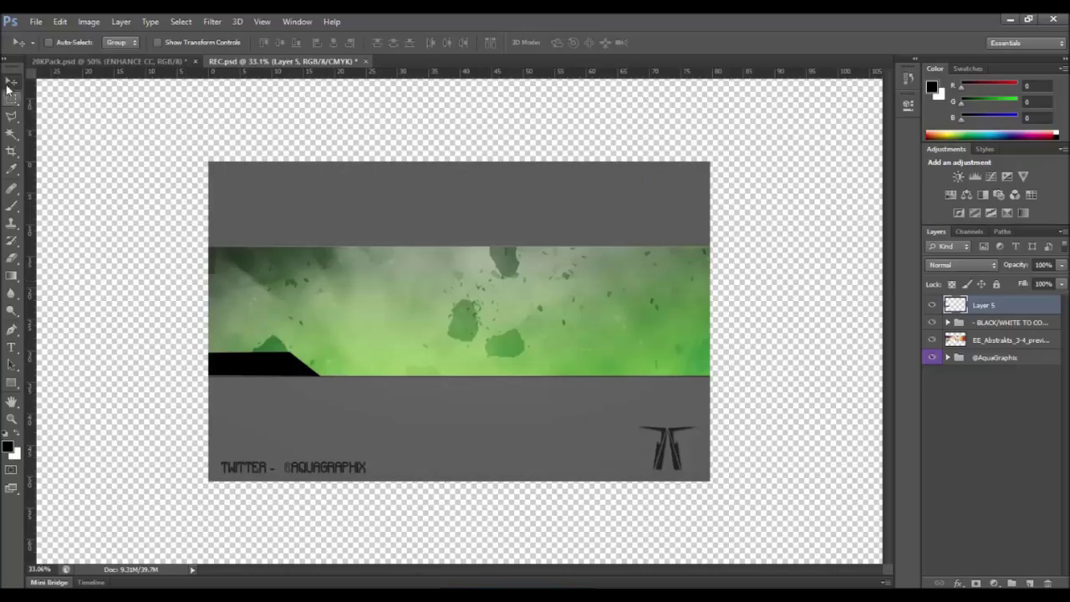
Rotate the duplicated black bar and move it to the strip's top-right edge
drag(284, 365, 530, 282)
key(ctrl+t)
drag(543, 209, 507, 439)
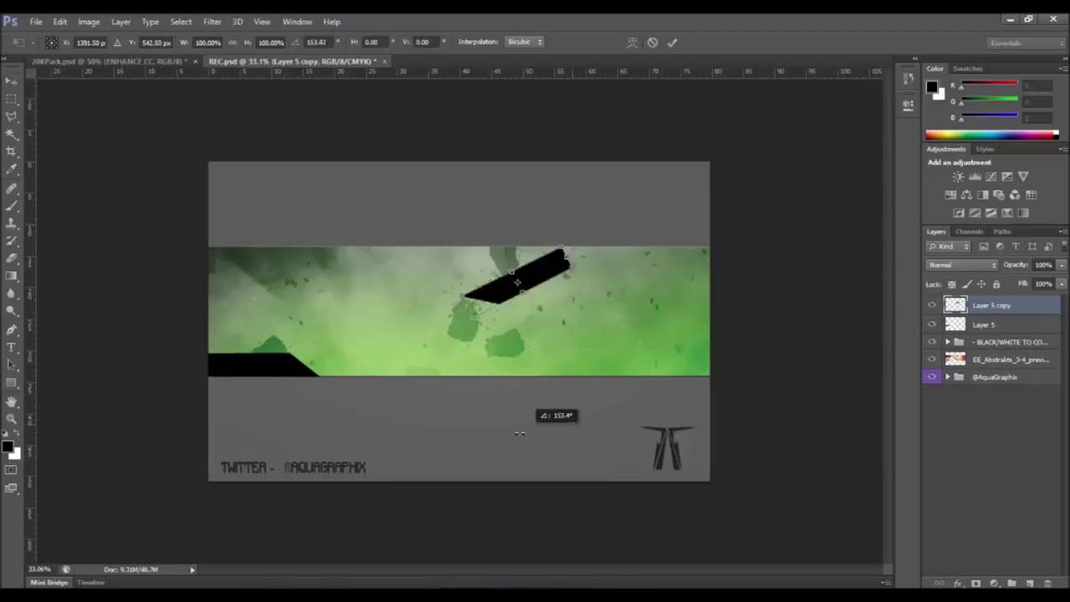
click(12, 80)
click(490, 242)
drag(516, 286, 653, 265)
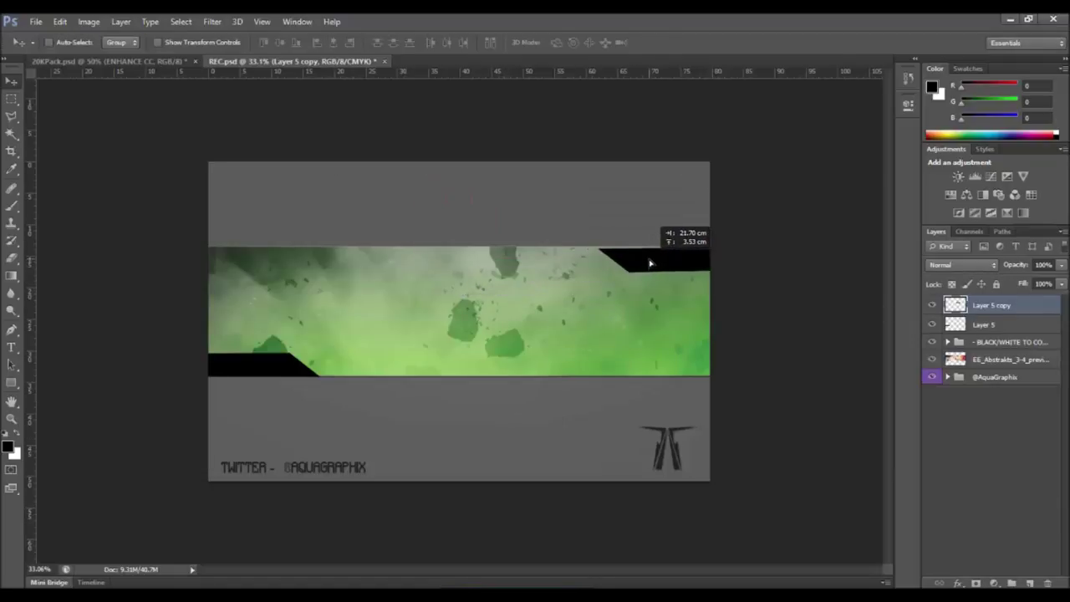
Tilt and nudge the copied bar so it sits flush with the strip's upper edge
key(ctrl+t)
drag(657, 231, 653, 232)
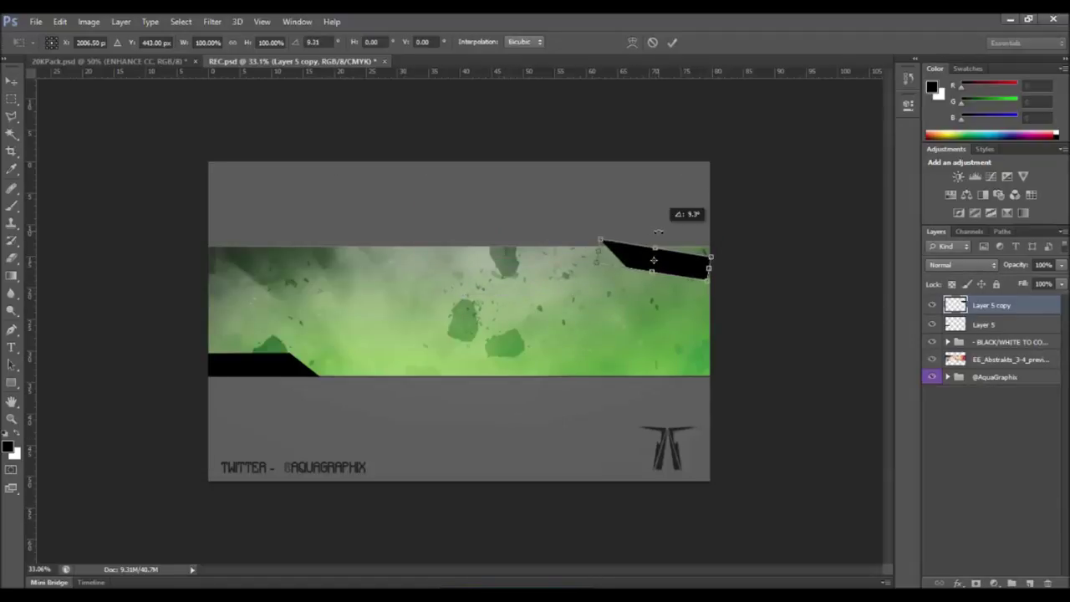
click(12, 81)
click(490, 242)
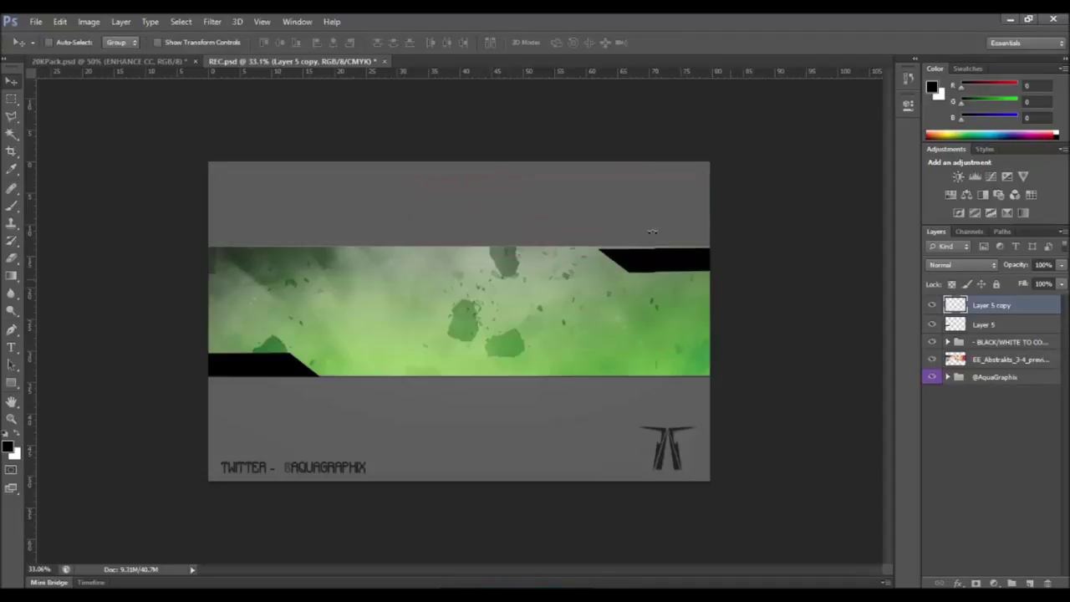
drag(652, 237, 652, 232)
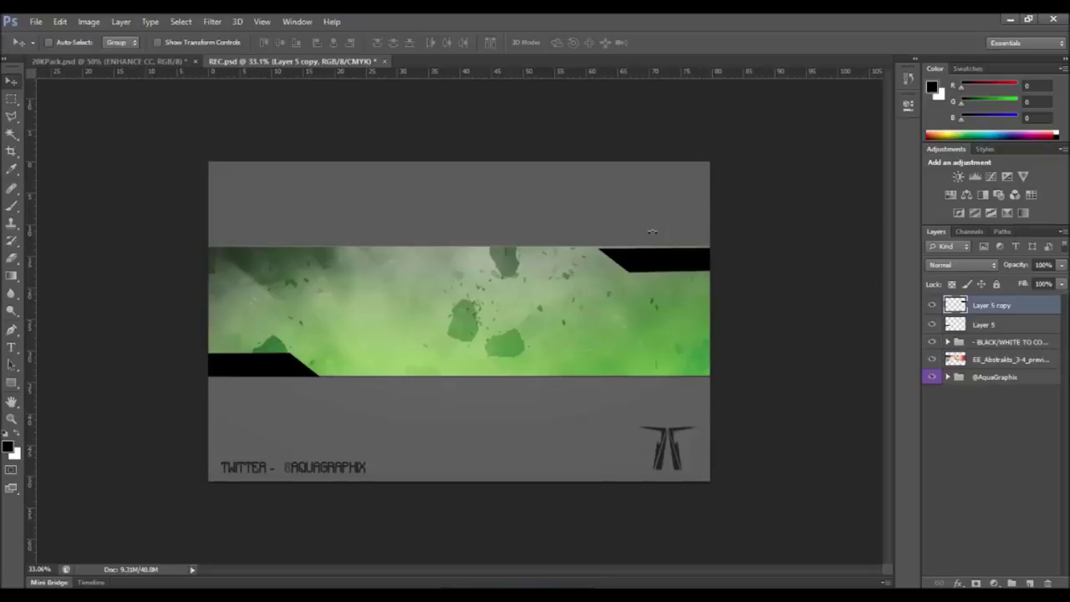
shift+click(984, 324)
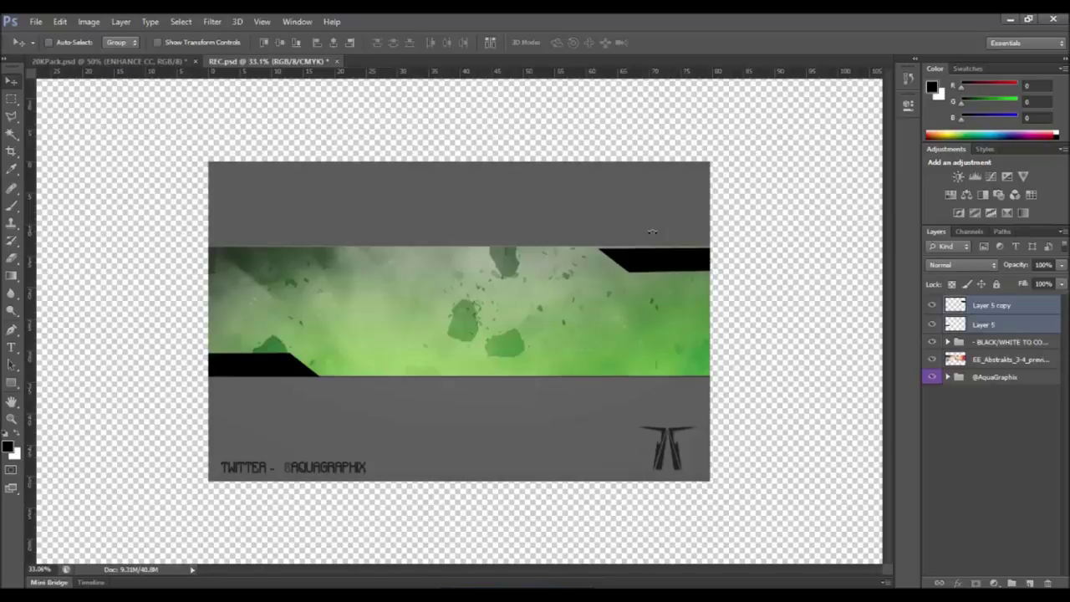
Group both black bars into Group 1 with a 5 px bright green stroke
key(ctrl+g)
right_click(1003, 302)
click(844, 251)
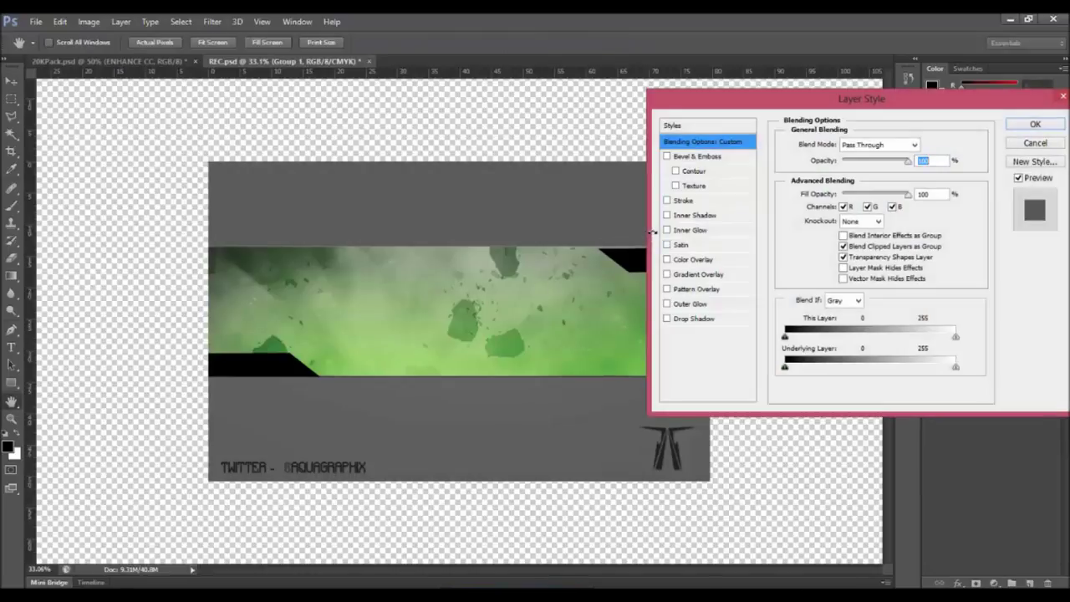
click(683, 201)
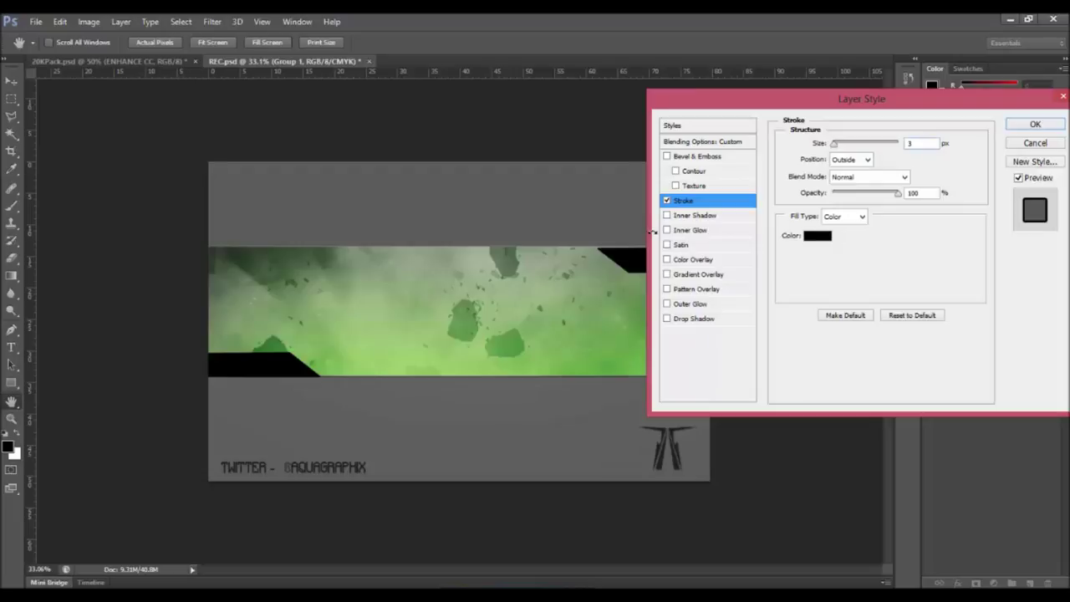
key(Return)
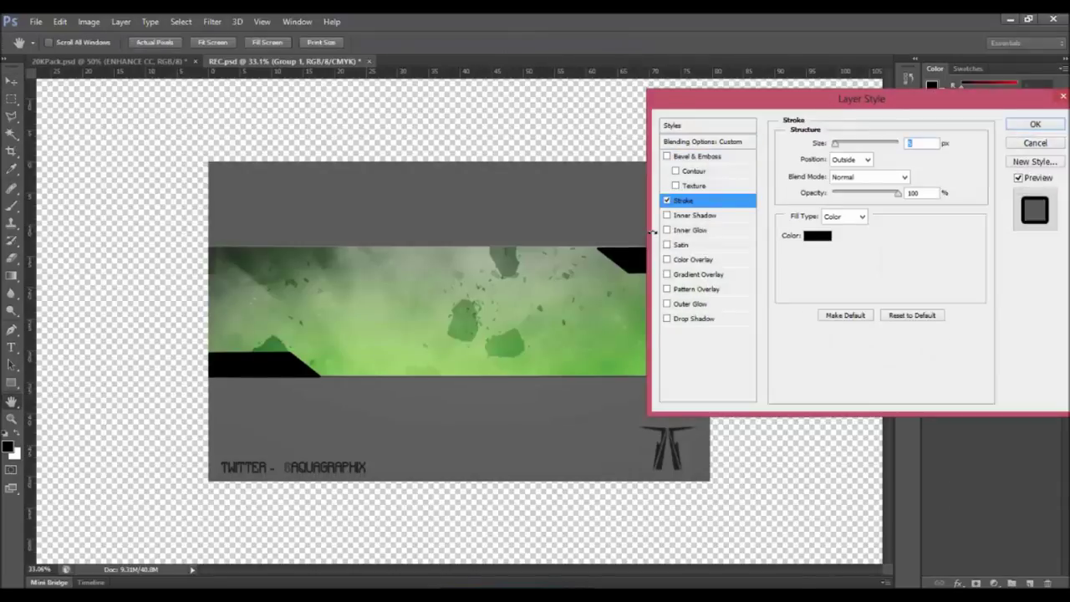
click(817, 235)
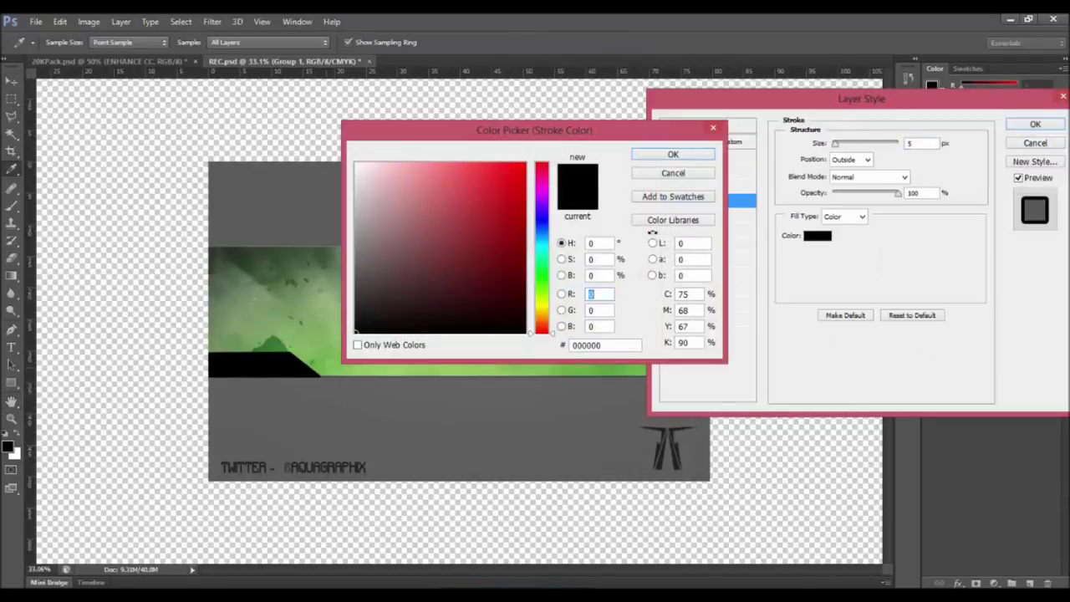
drag(447, 210, 474, 180)
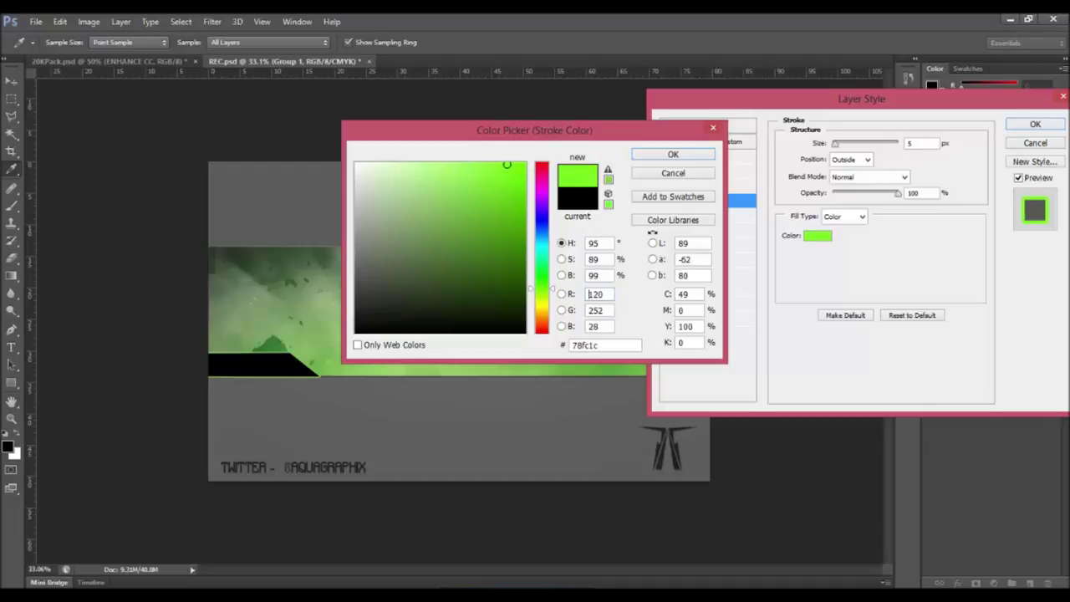
key(Return)
key(Return)
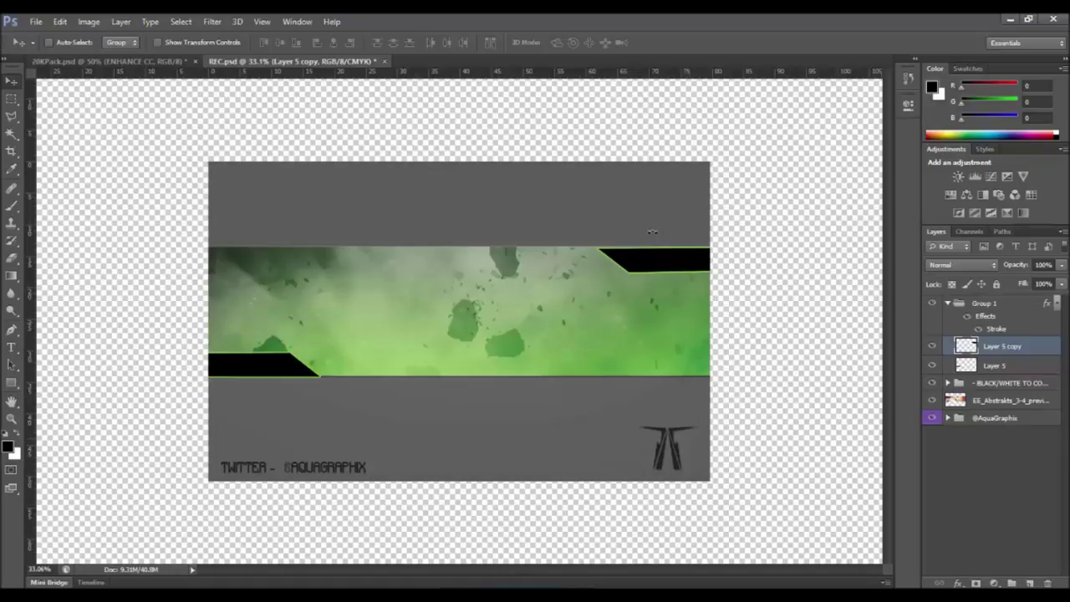
ctrl+click(251, 361)
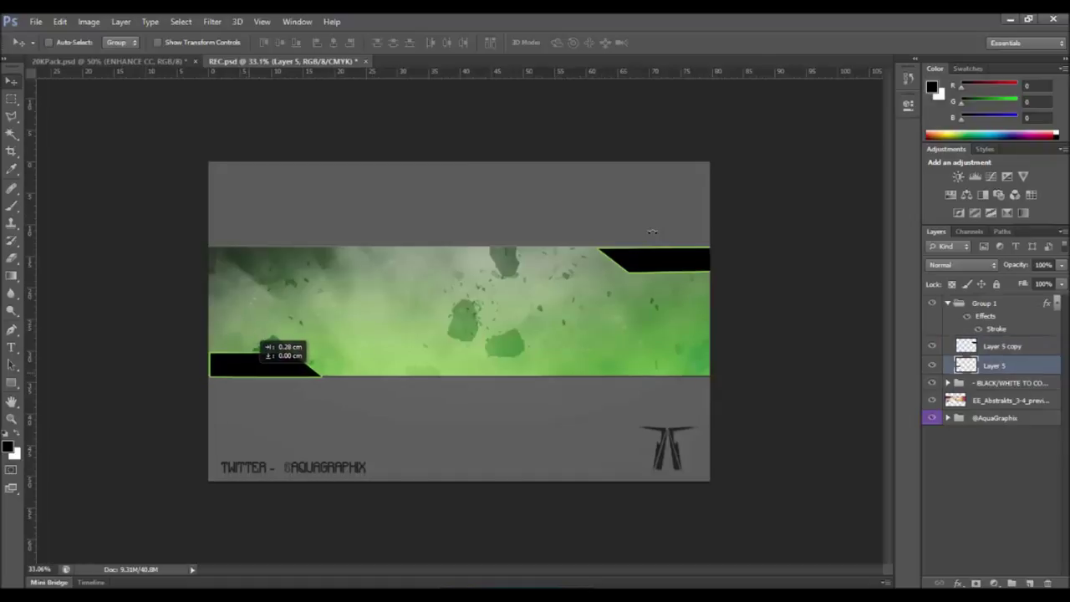
Bring the Twitter bird from 20KPack into the banner, halve it, and place it on the left bar
key(ctrl+Tab)
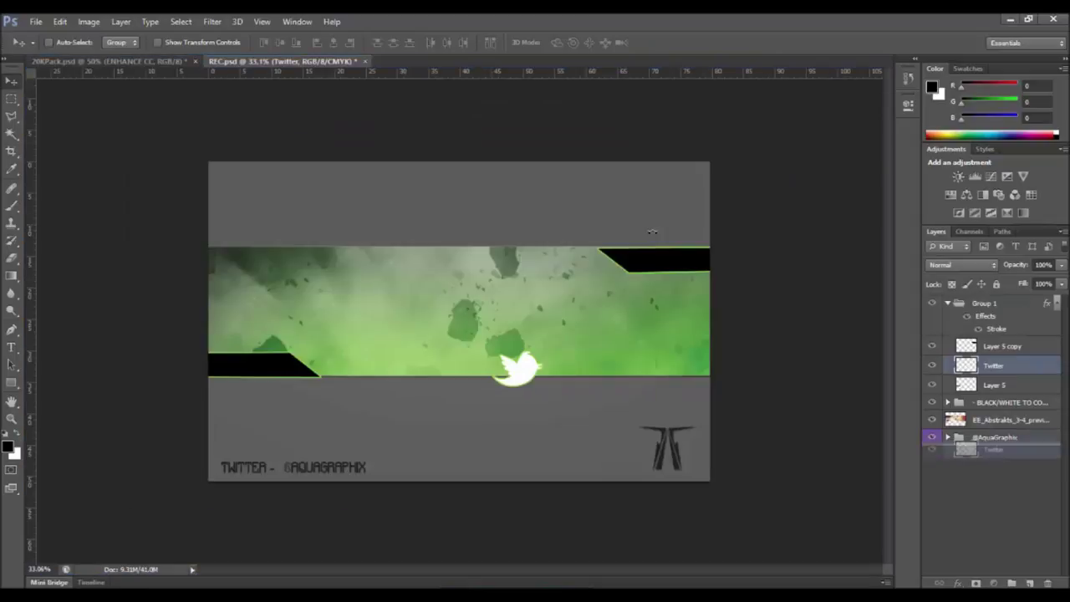
drag(517, 368, 339, 345)
key(ctrl+t)
click(12, 80)
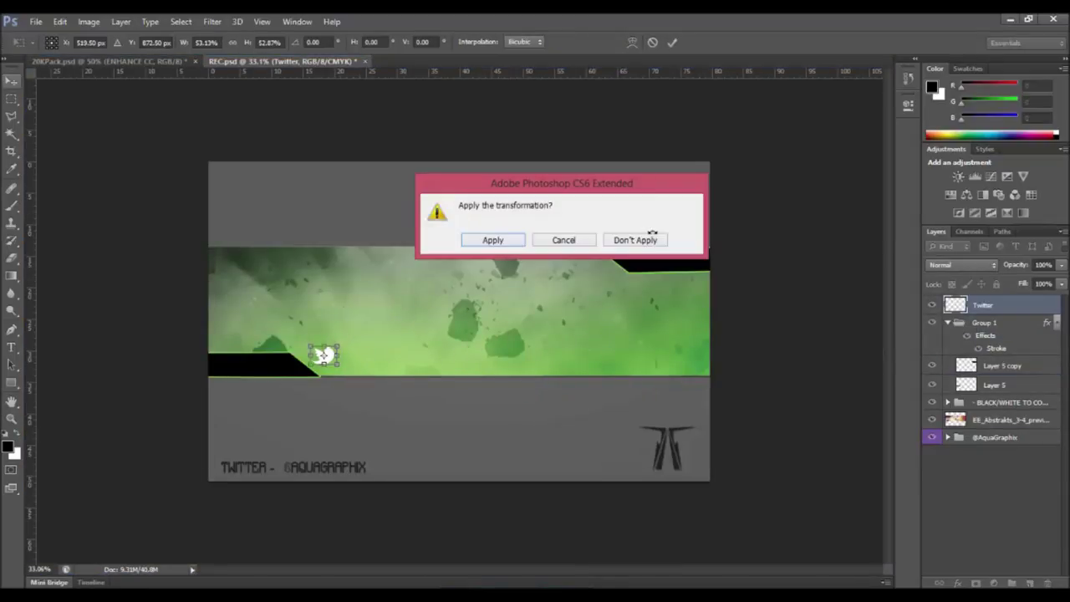
click(492, 240)
drag(324, 355, 219, 366)
Shrink the Twitter bird slightly more and nudge it up and right on the bar
key(ctrl+t)
click(11, 80)
click(481, 238)
key(Up)
key(Up)
key(Up)
key(Right)
key(Right)
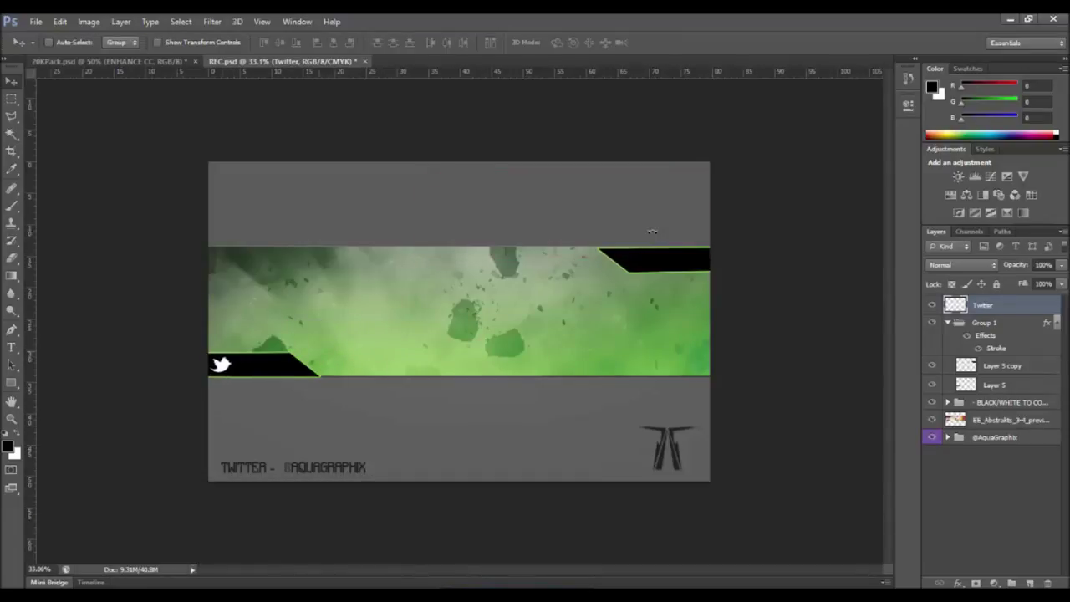
right_click(994, 305)
click(836, 88)
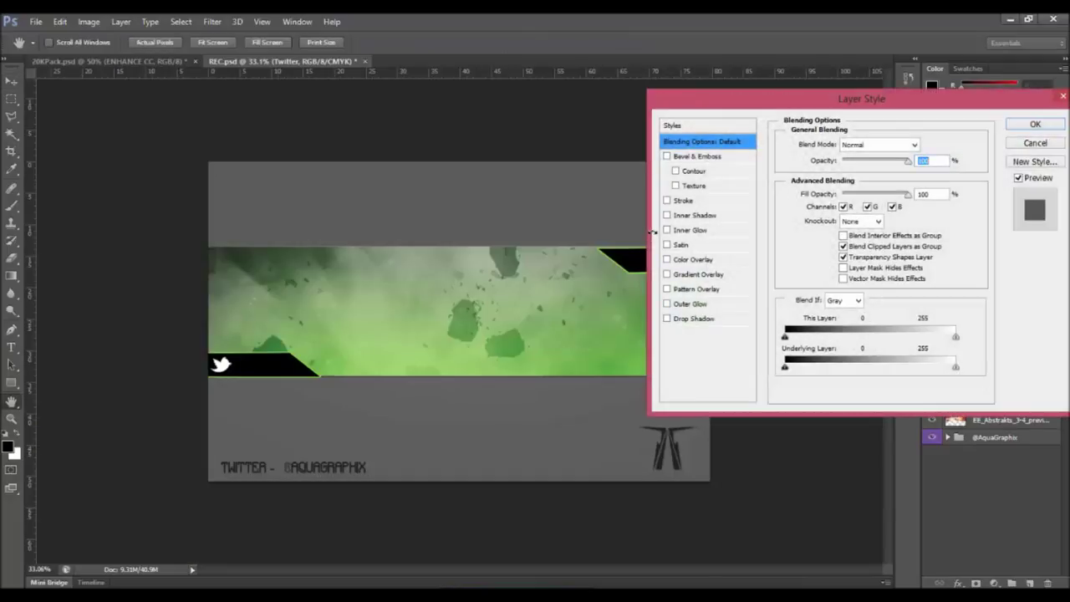
Give the Twitter bird a Gradient Overlay with bright green (35ff20) stops
click(667, 274)
click(698, 274)
click(870, 174)
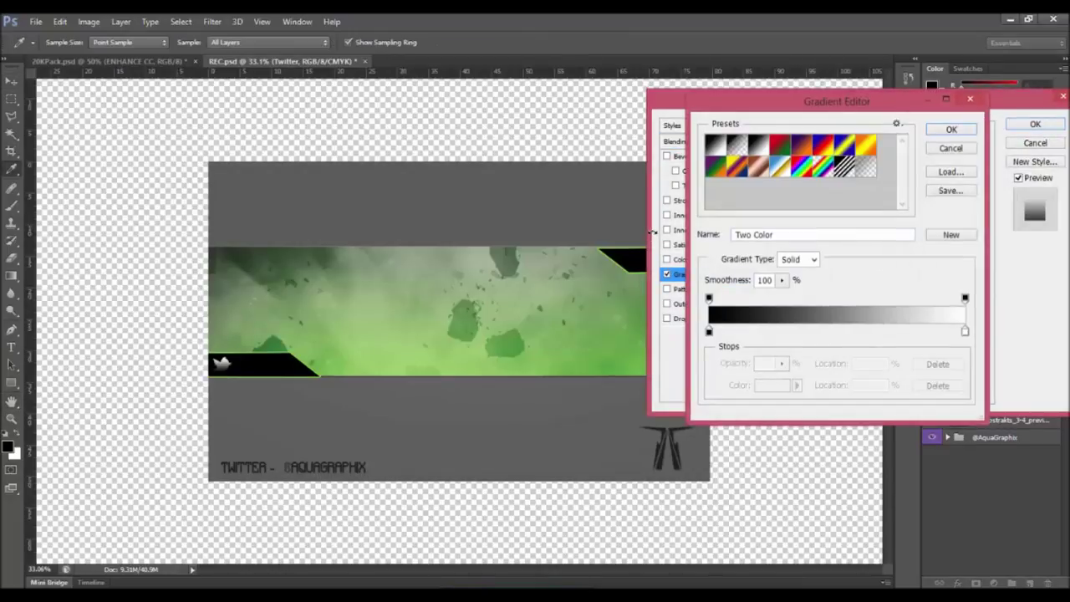
click(709, 332)
click(585, 351)
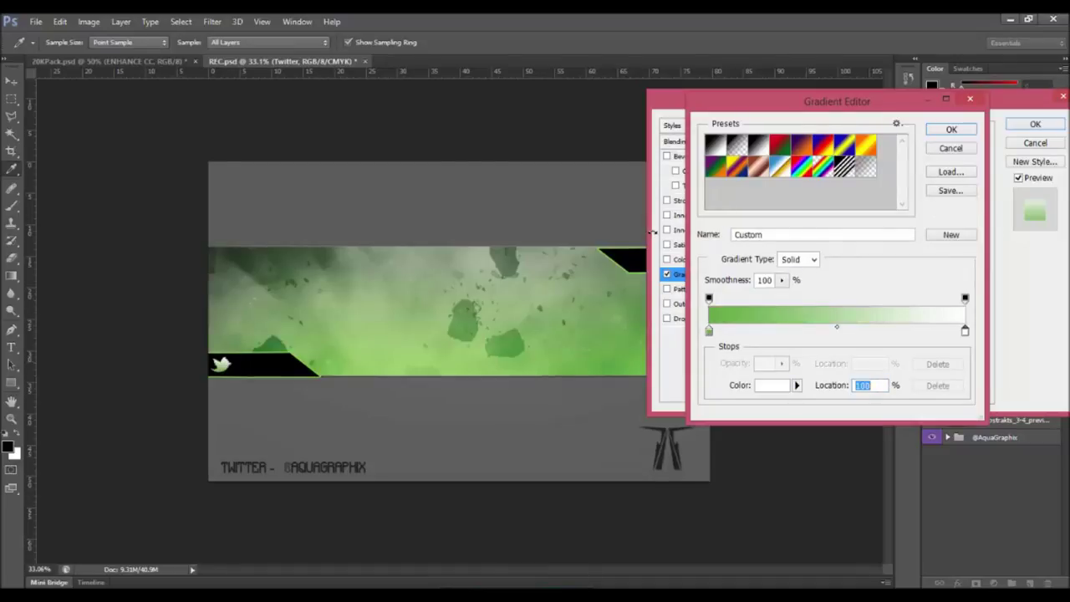
drag(276, 293, 250, 368)
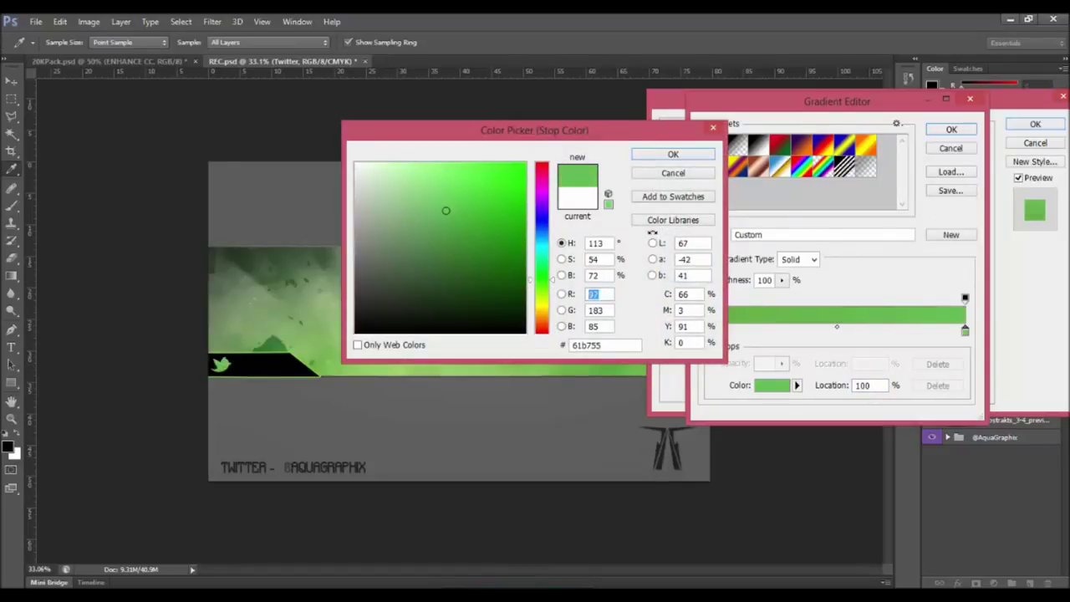
key(Return)
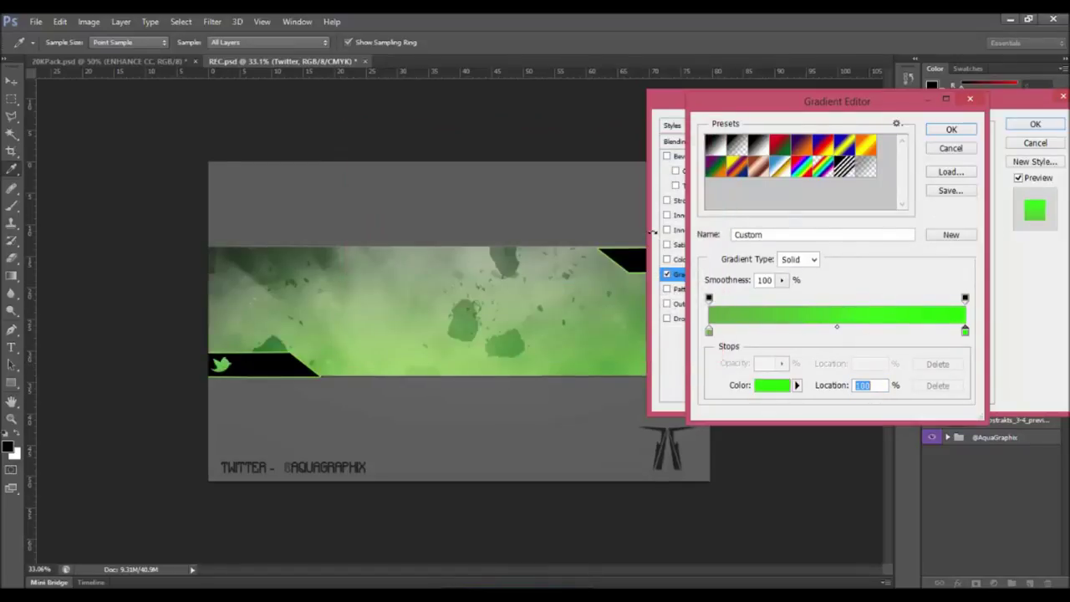
text(35ff20)
key(Return)
key(Return)
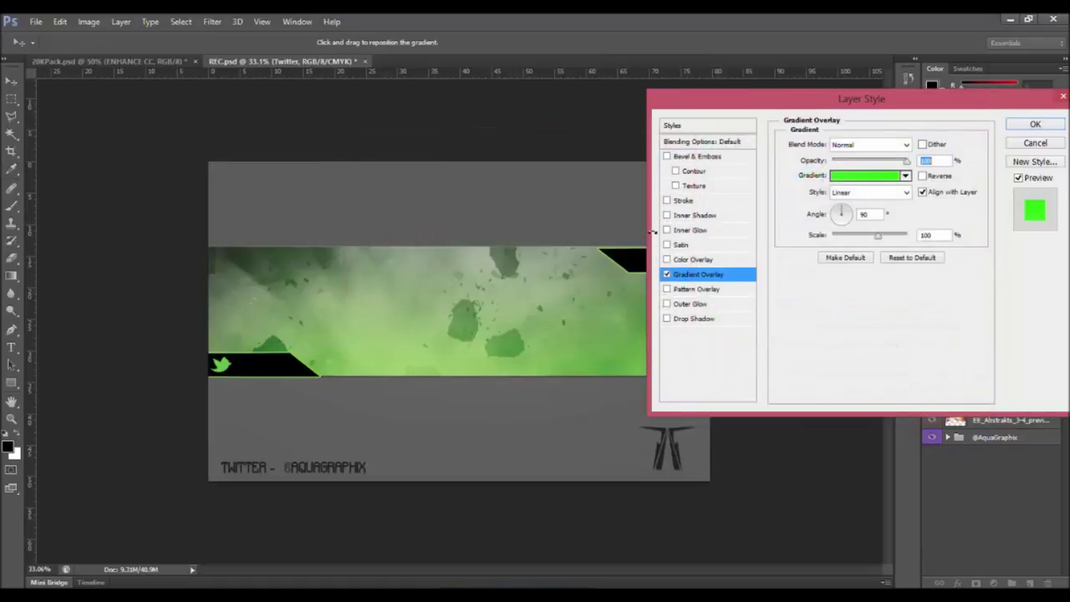
key(Return)
key(v)
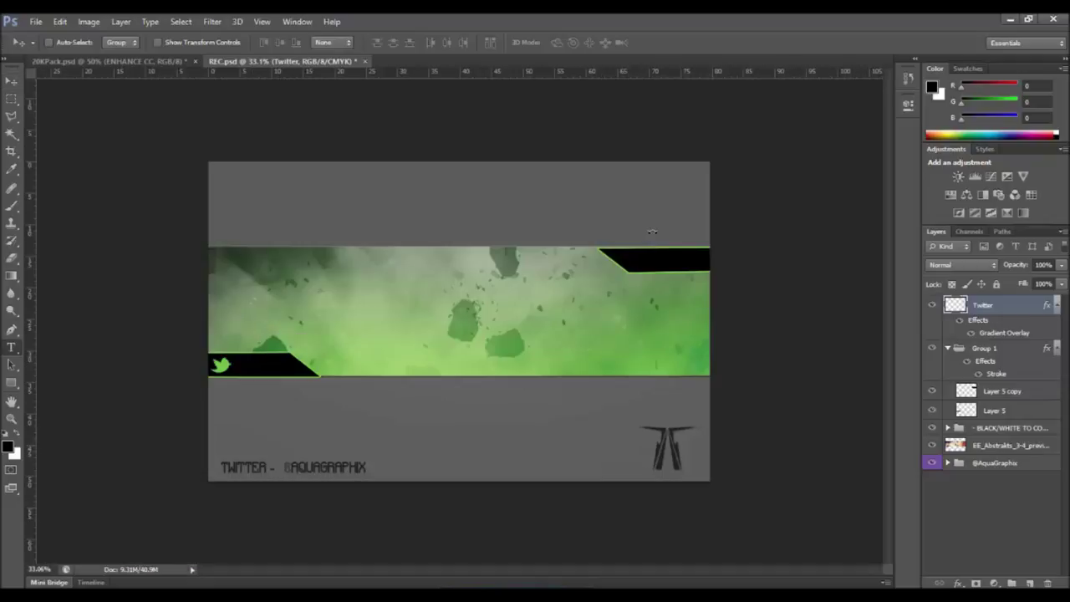
key(t)
click(286, 290)
click(142, 43)
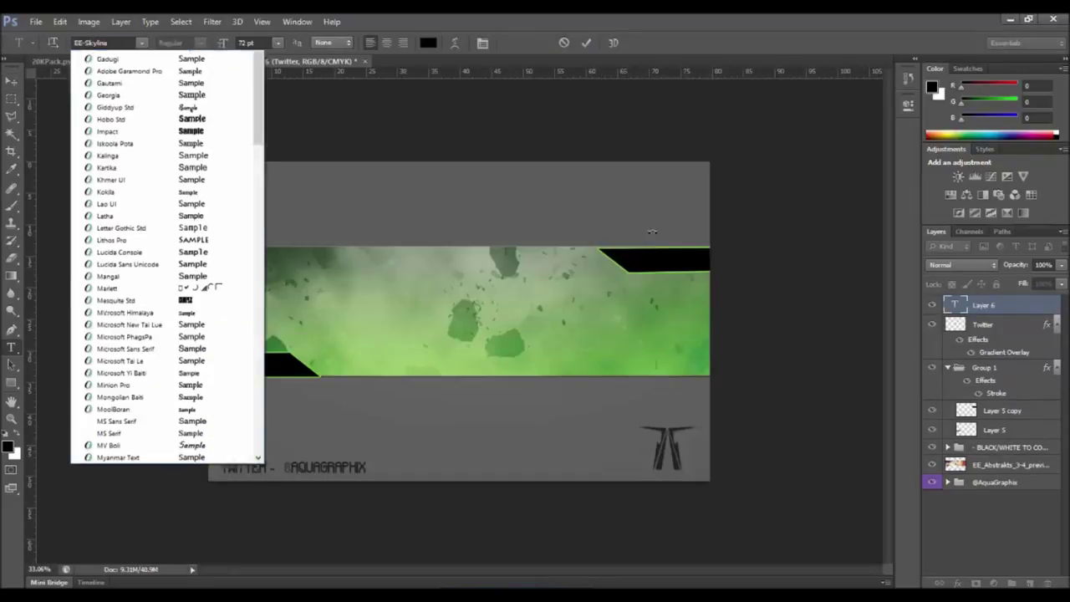
click(142, 42)
click(142, 43)
key(Up)
key(Up)
key(Up)
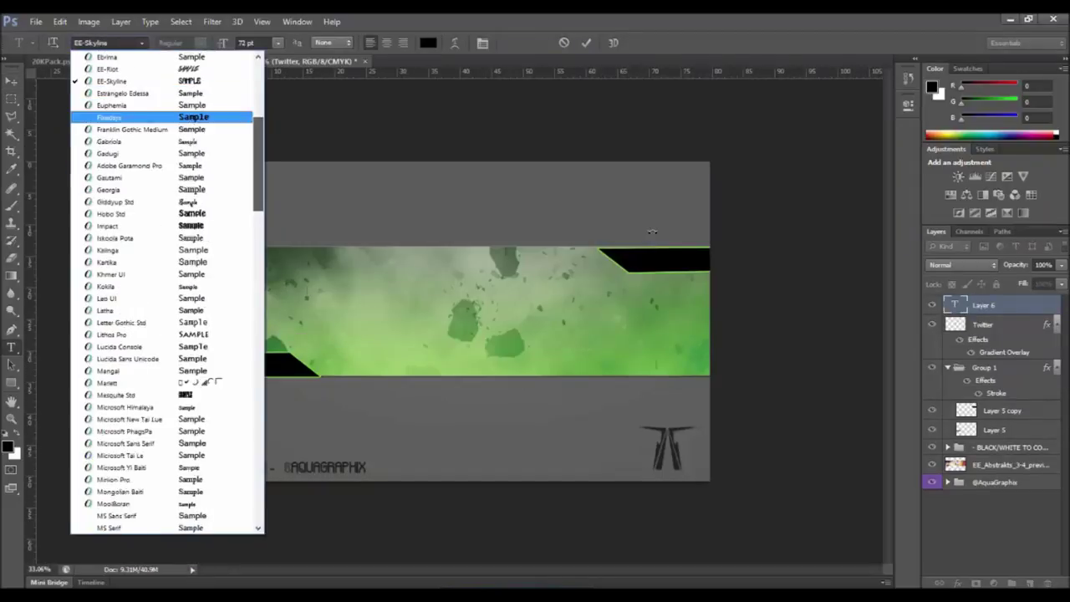
key(Return)
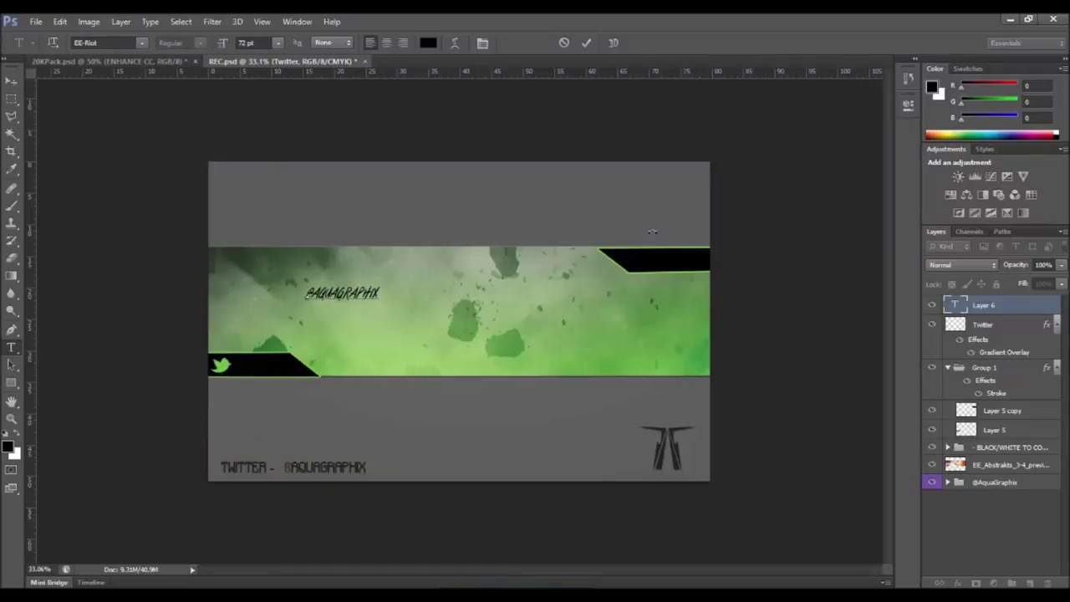
key(ctrl+Return)
drag(322, 251, 255, 322)
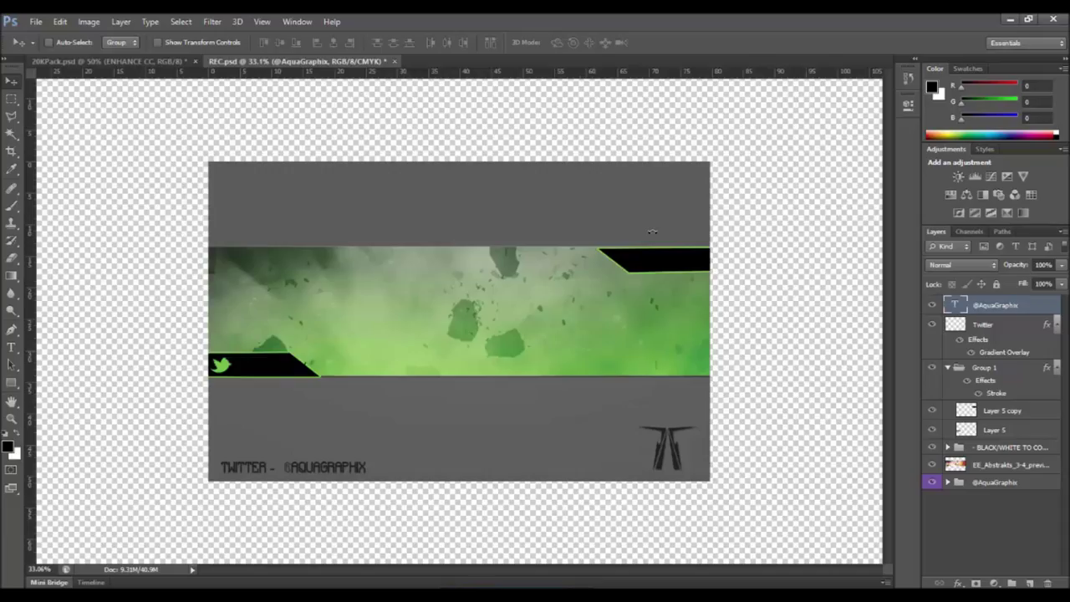
Colour the handle text green (34ca00) and shrink it to fit the bar
key(t)
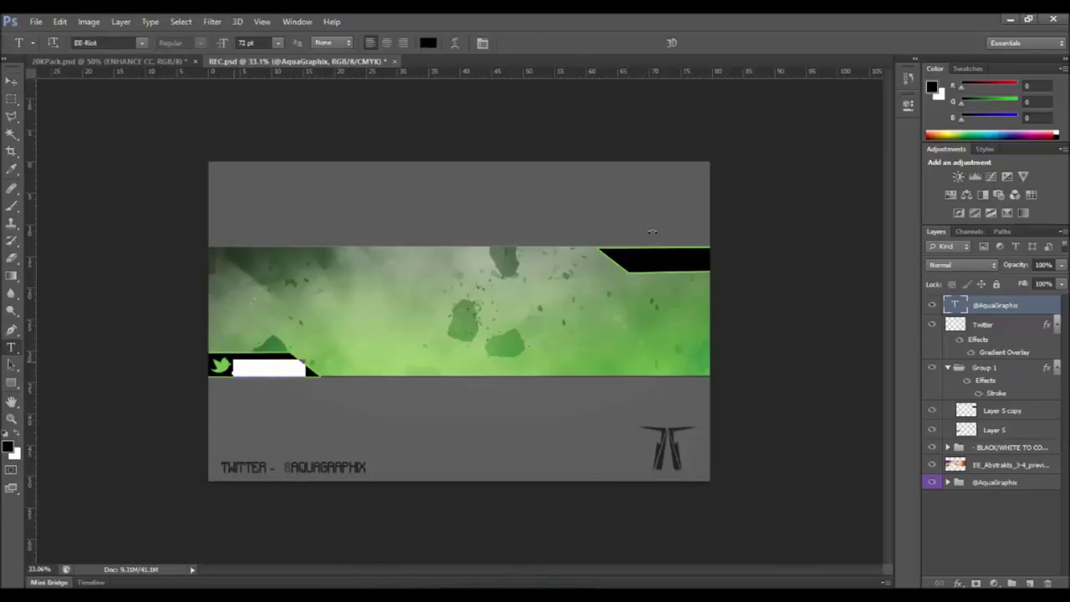
text(34ca00)
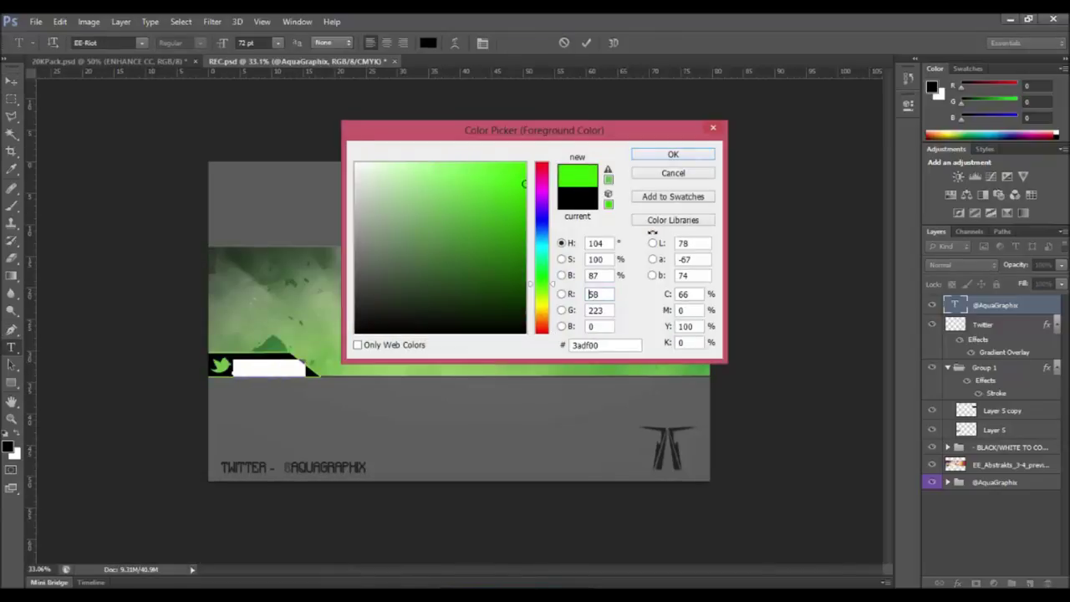
key(Return)
key(ctrl+Return)
key(v)
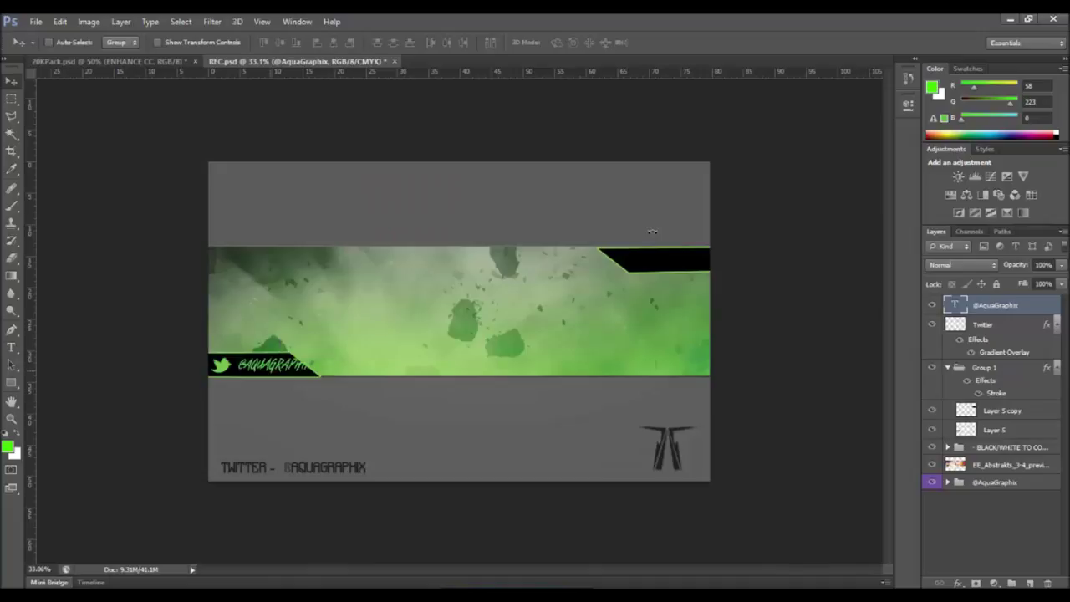
key(ctrl+t)
drag(316, 366, 267, 365)
key(Return)
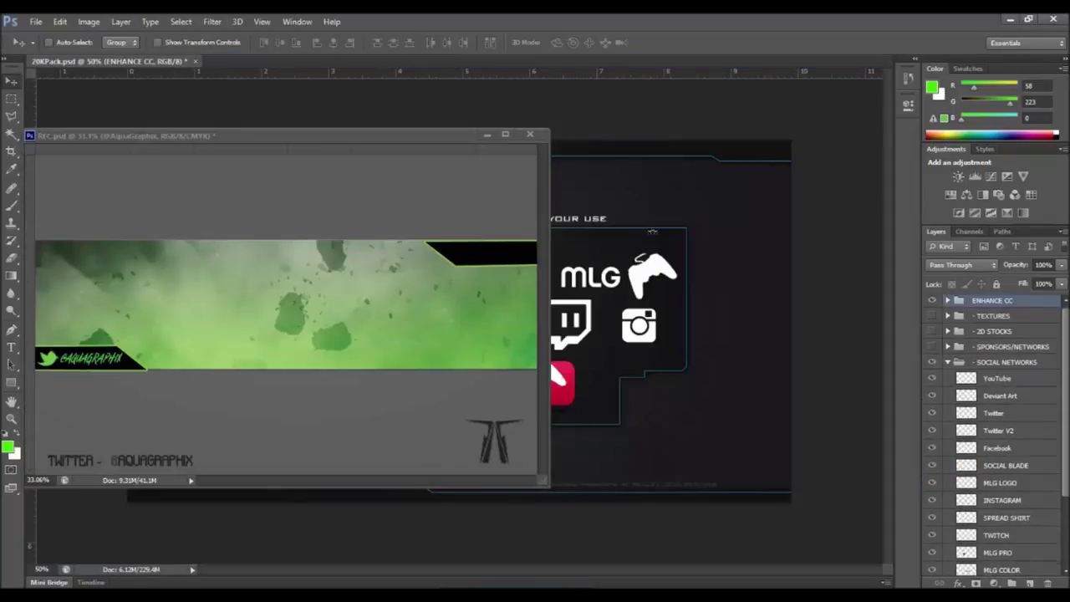
Copy the YouTube logo into the banner, scale it down, and place it on the upper-right bar
drag(996, 380, 444, 365)
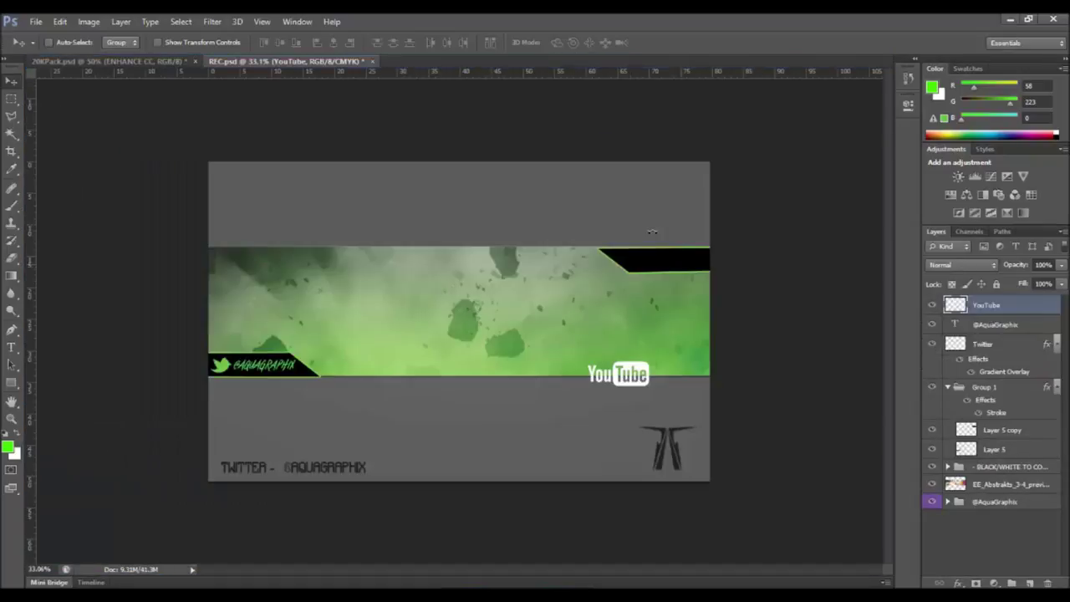
key(ctrl+t)
drag(588, 385, 621, 372)
key(v)
key(Return)
drag(591, 339, 652, 231)
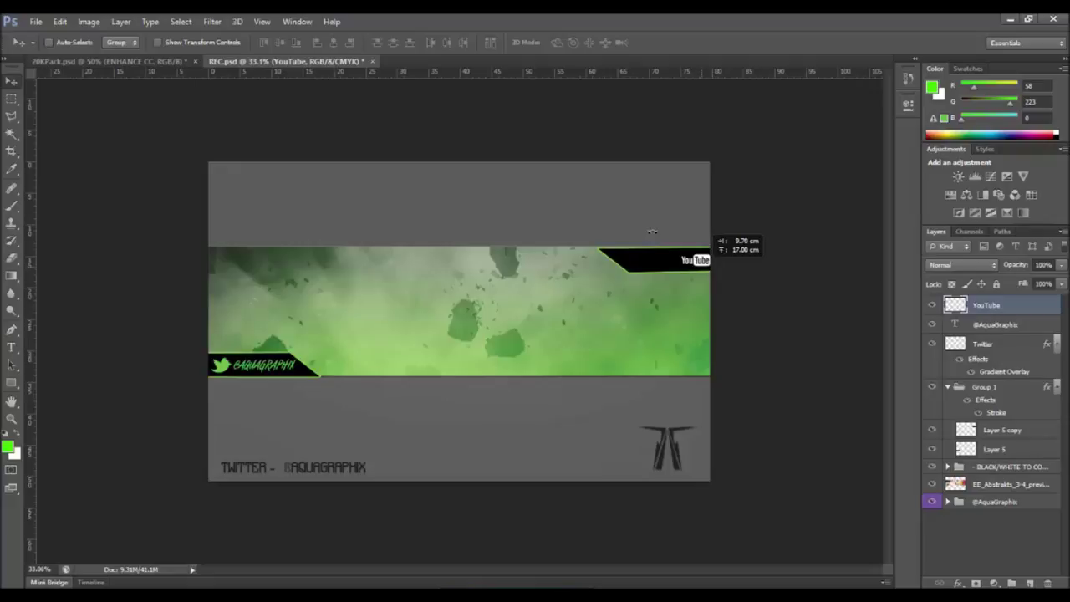
key(shift+Left)
key(shift+Left)
key(shift+Left)
key(shift+Left)
key(shift+Left)
key(shift+Left)
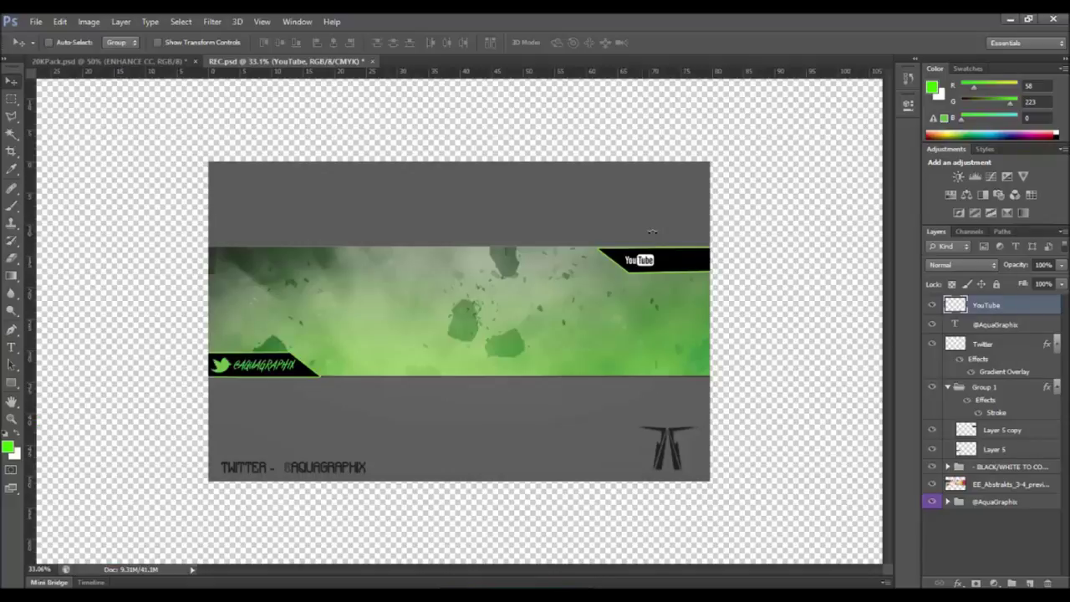
double_click(1024, 344)
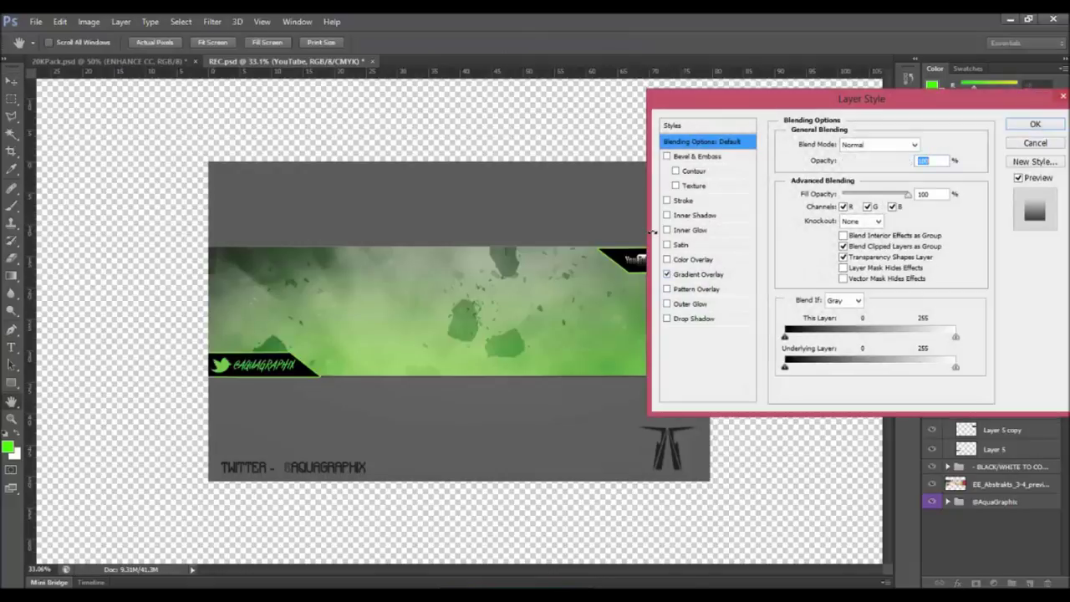
Add a Gradient Overlay to the YouTube logo with its right stop set to light green 92ff4a
click(698, 274)
click(870, 177)
click(715, 144)
click(965, 330)
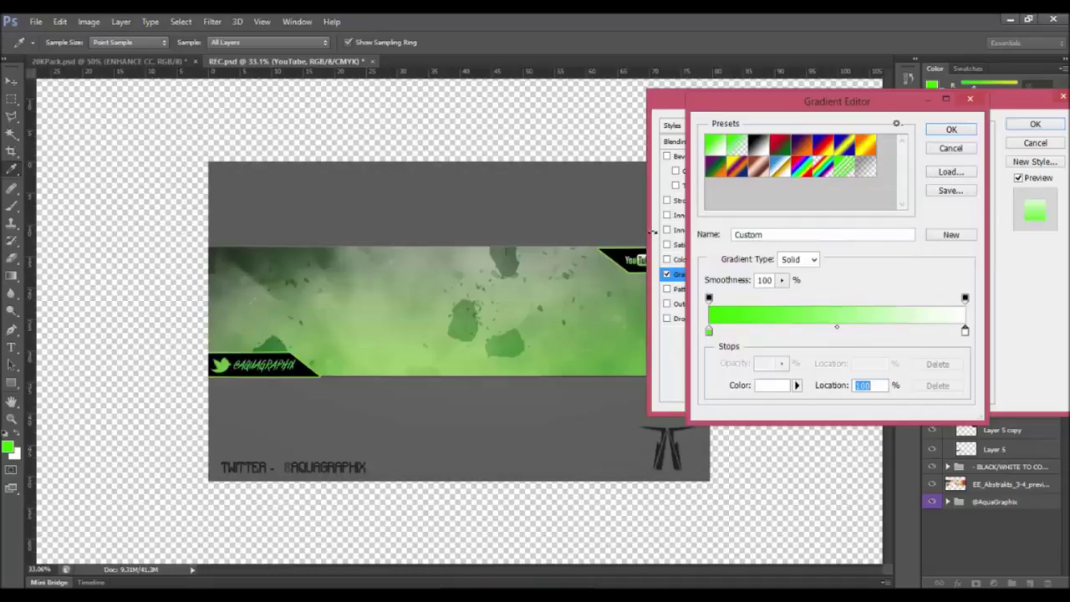
click(772, 385)
click(542, 287)
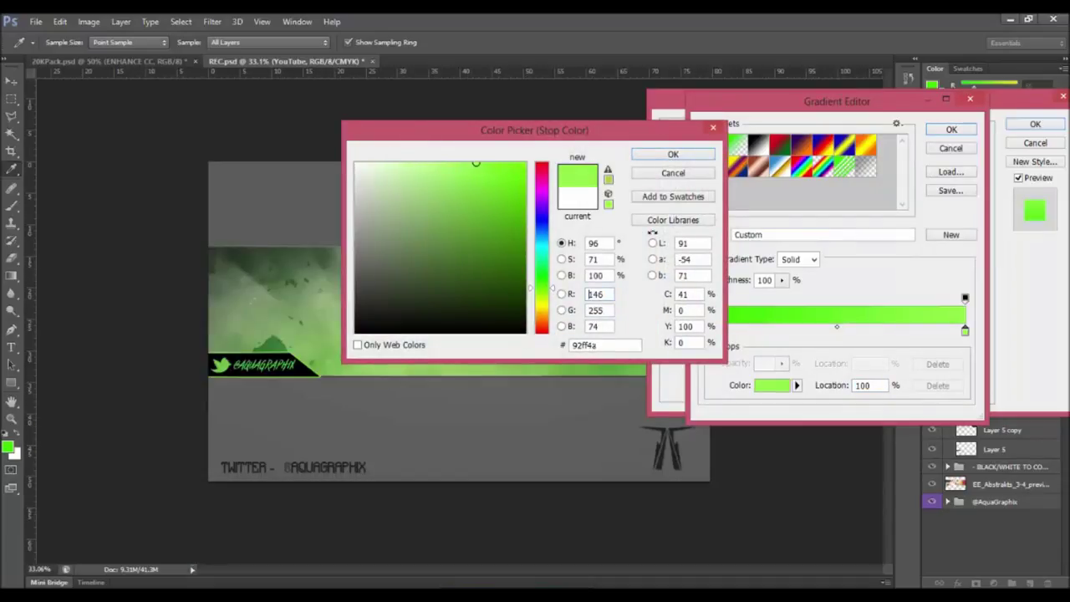
key(Return)
key(Return)
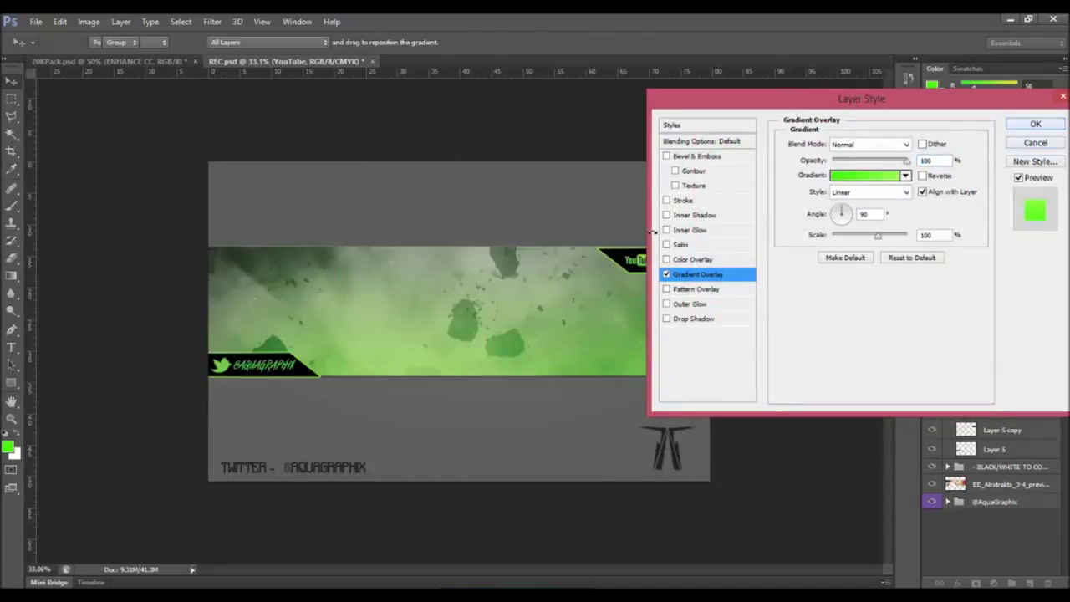
key(Return)
Type the green '/Aqua Graphics' channel name and move it above the YouTube logo
key(t)
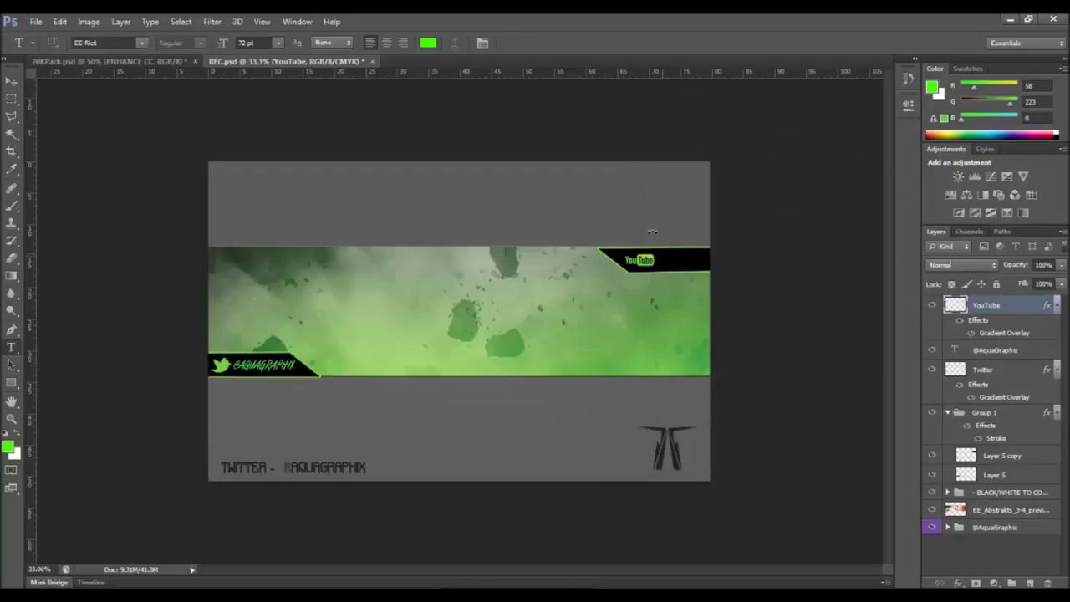
click(382, 311)
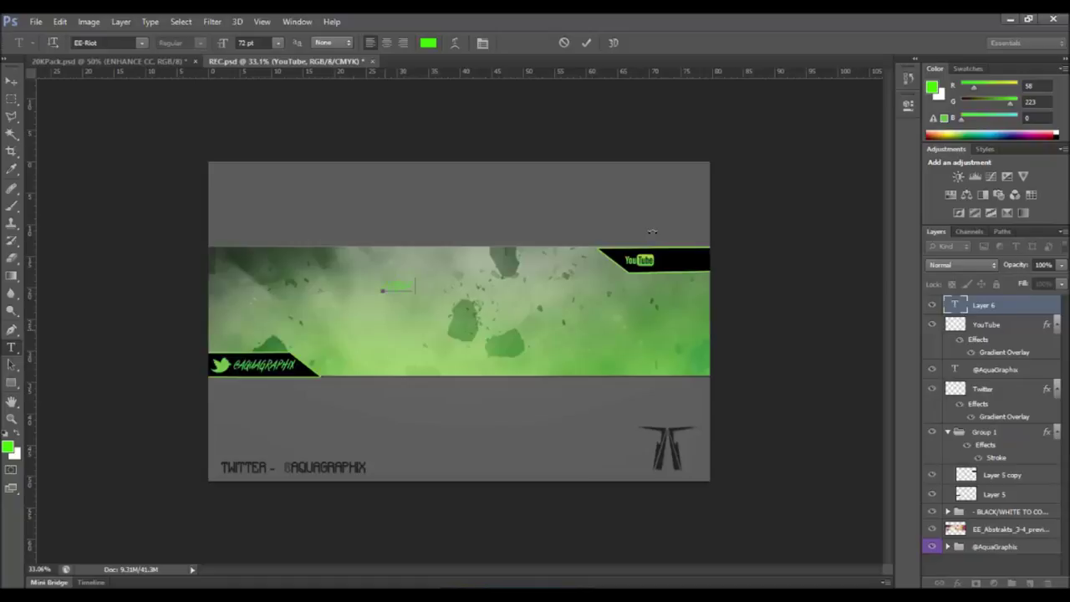
mouse_move(418, 288)
mouse_down()
mouse_move(652, 234)
mouse_move(664, 247)
mouse_up()
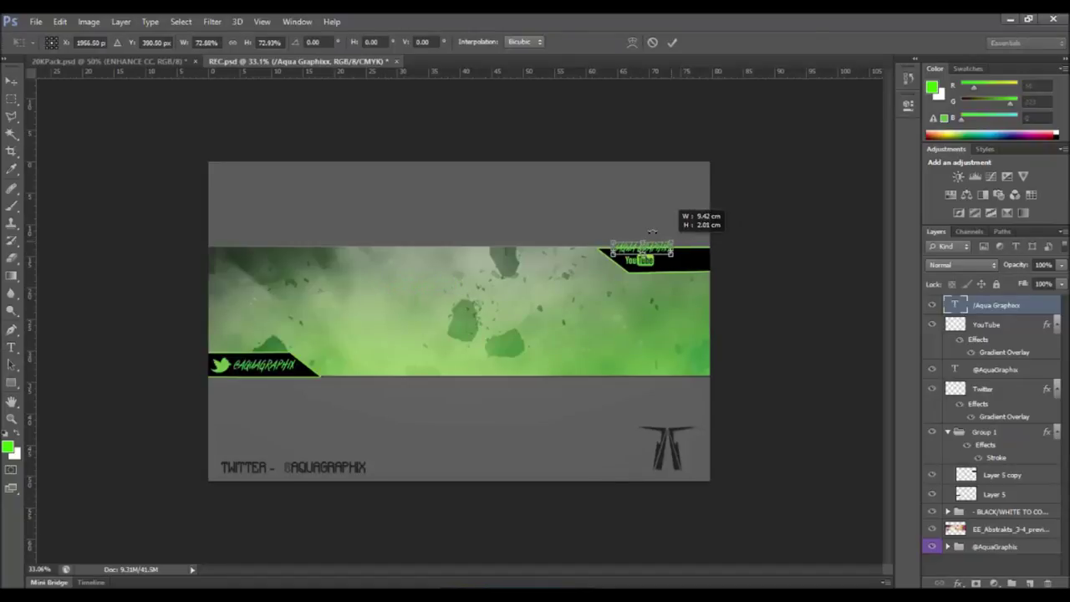
key(v)
key(Return)
Reposition the '/Aqua Graphics' text right beside the YouTube logo on the upper-right bar
key(ctrl+z)
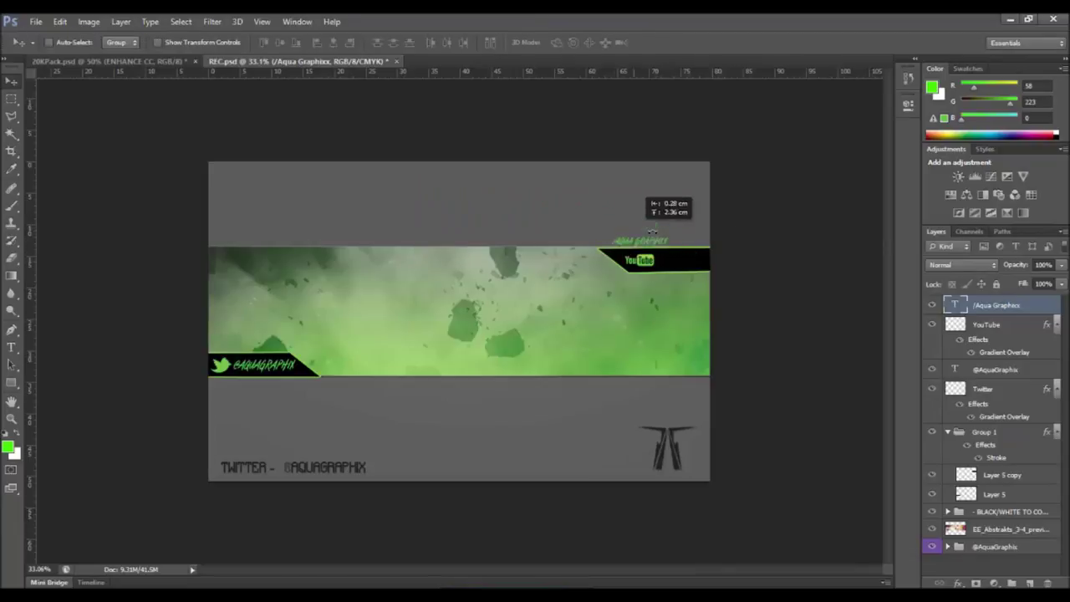
key(v)
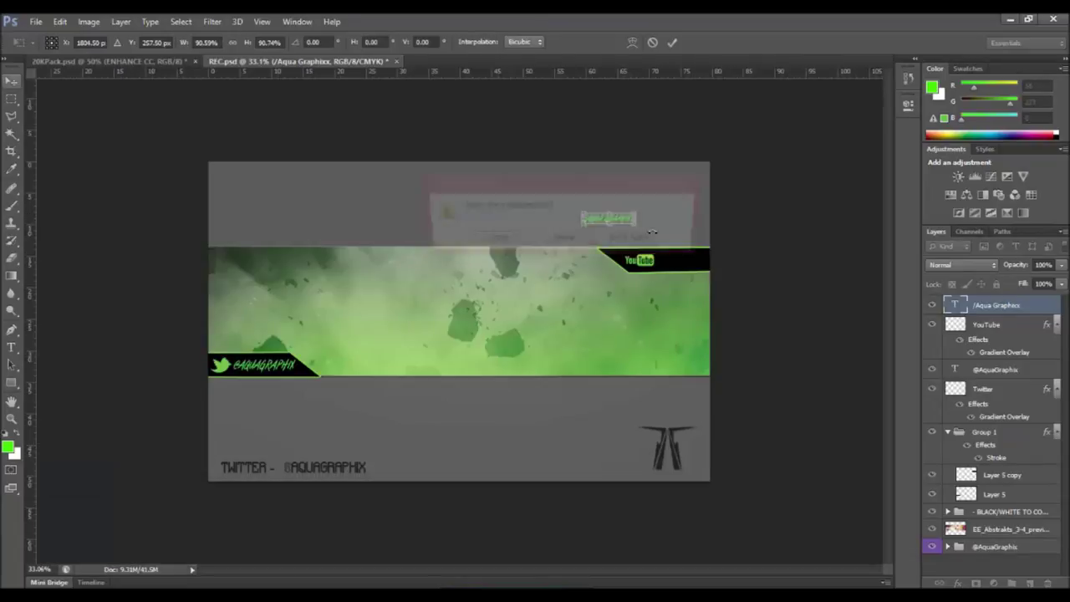
key(Return)
drag(652, 231, 707, 271)
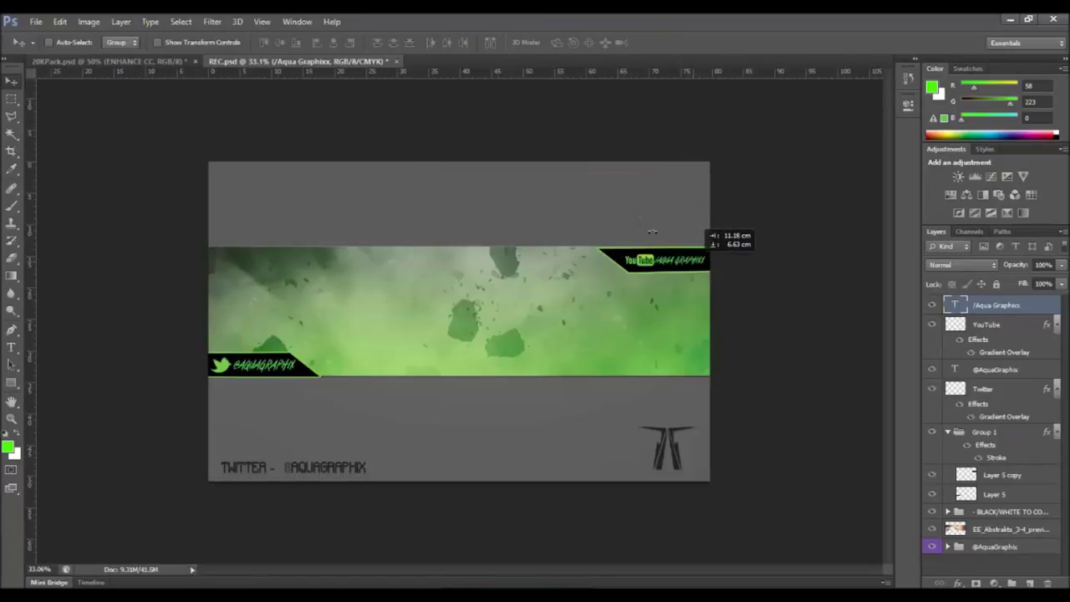
key(alt+f)
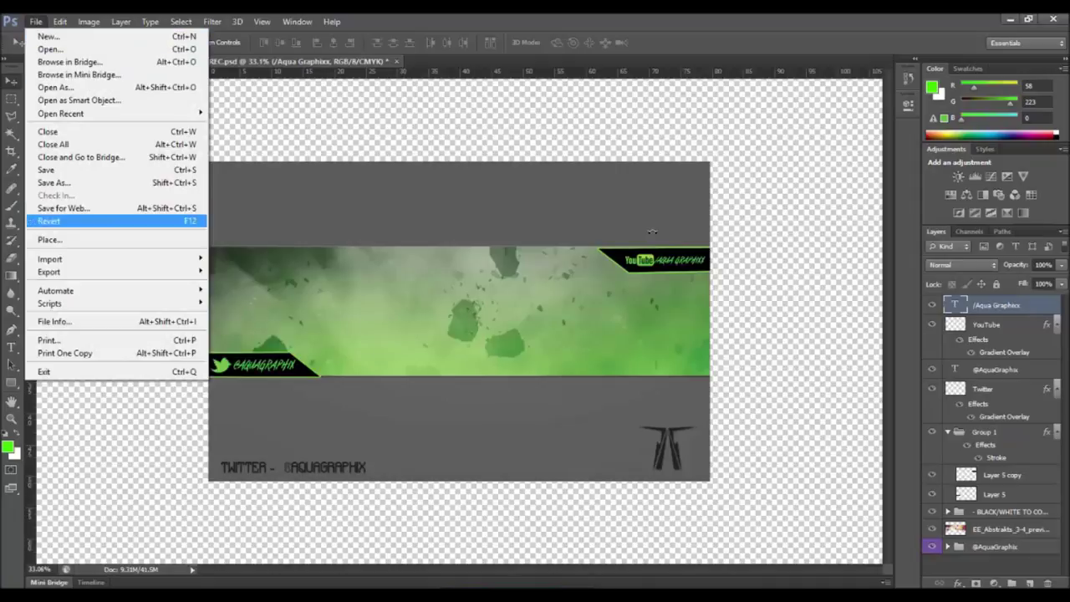
Place the Logo file into the banner
key(Return)
scroll(652, 232, down, 5)
text(Logo)
key(Return)
Enlarge the logo, tilt it about 20 degrees, and commit it across the banner's centre
drag(509, 284, 648, 186)
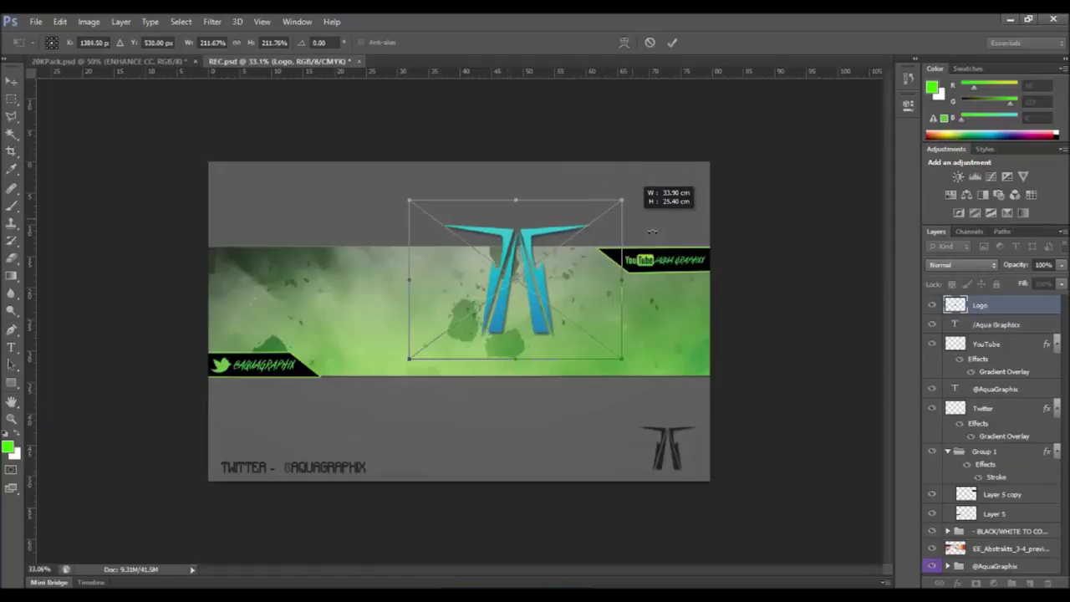
drag(522, 431, 569, 415)
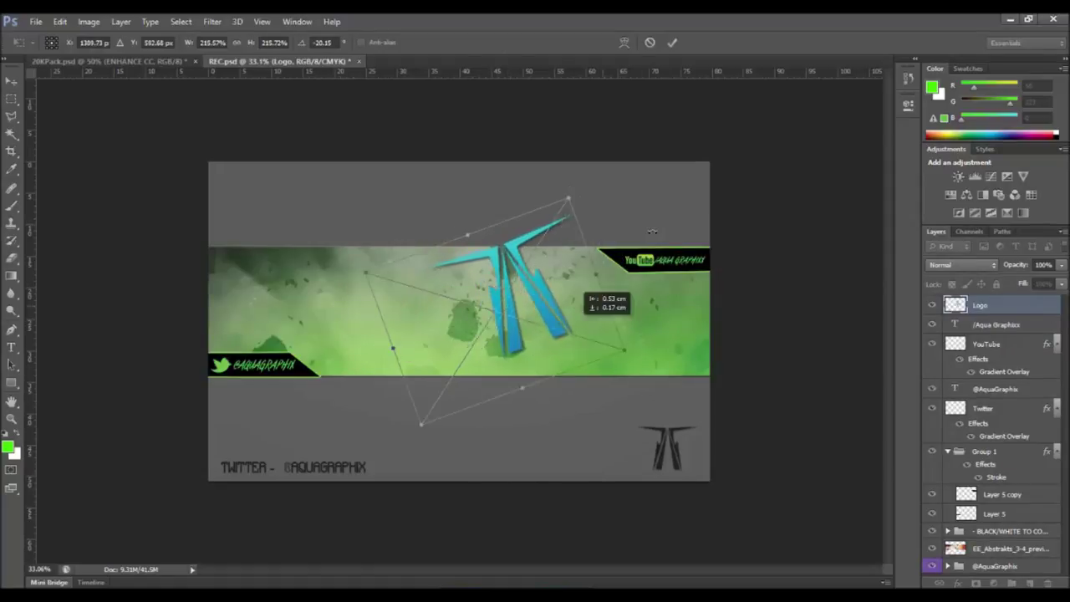
drag(560, 293, 535, 331)
key(v)
key(Return)
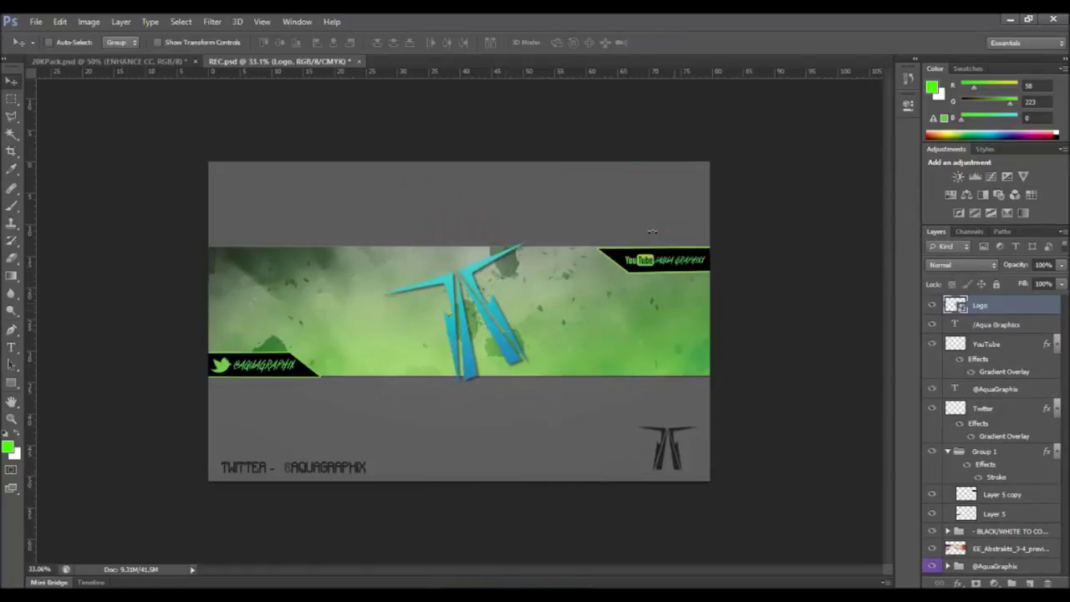
Add a Gradient Overlay layer style to the logo layer
right_click(986, 305)
click(837, 79)
click(698, 275)
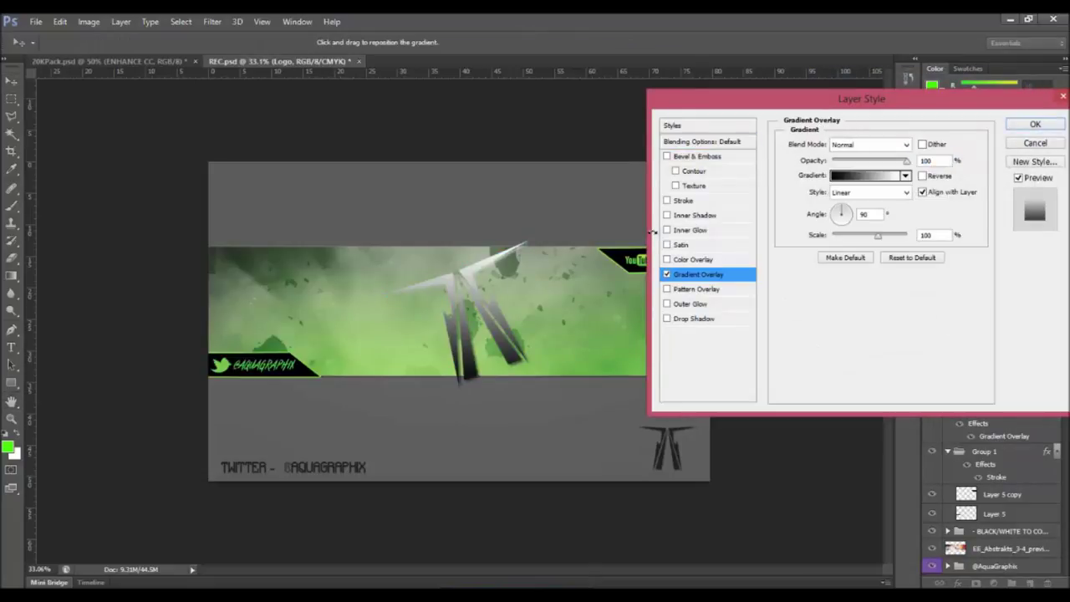
Set the logo's gradient overlay stops to black (000000) and apply the style
click(828, 177)
click(715, 145)
click(712, 330)
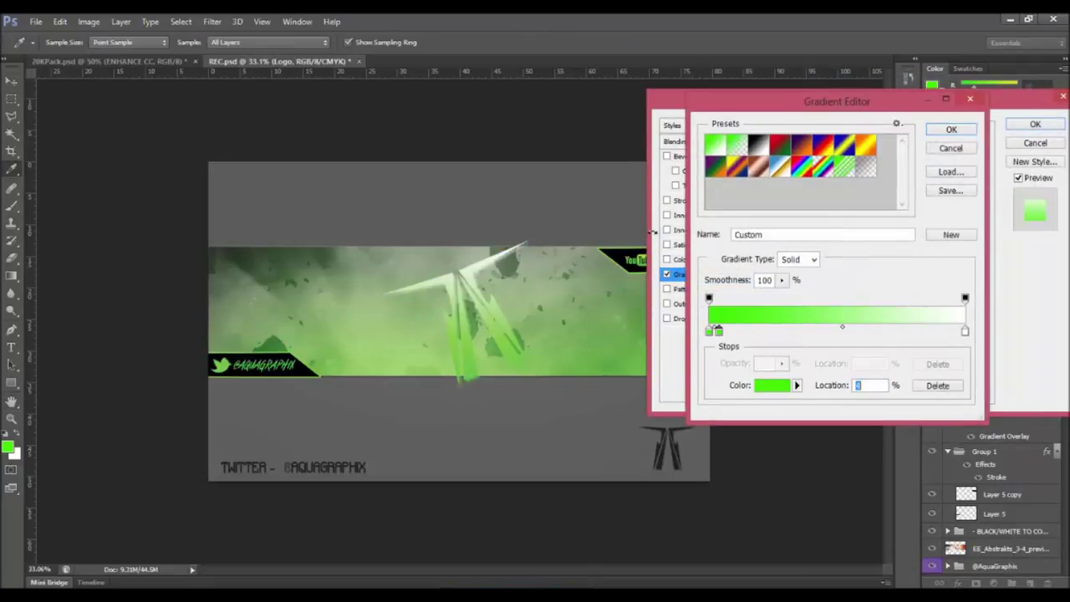
key(ctrl+z)
click(772, 385)
text(000000)
key(Return)
key(Return)
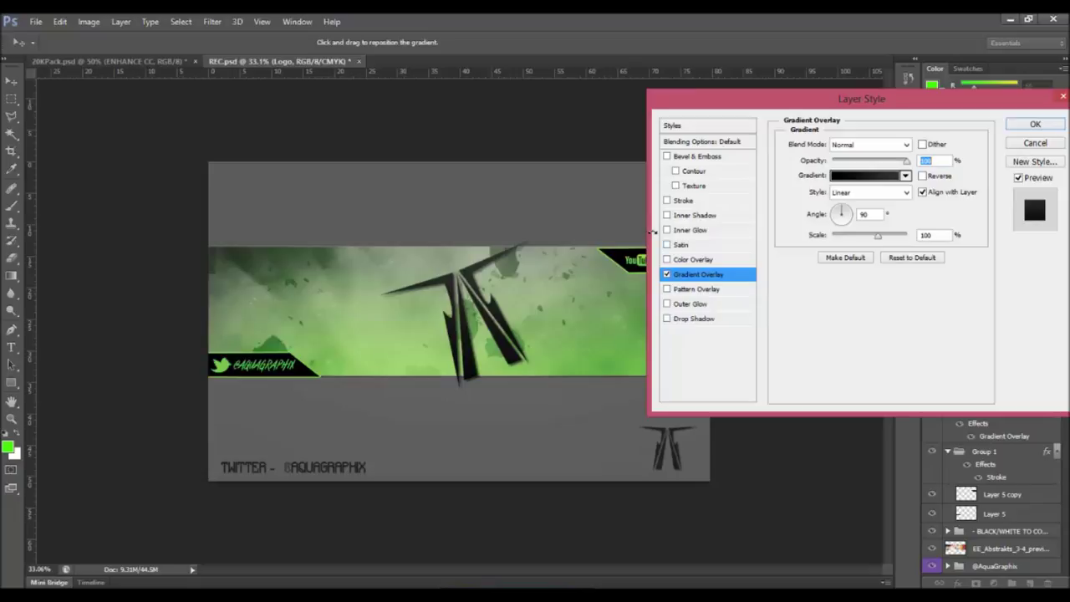
key(Return)
Make a temporary rectangular selection below the banner, clear it, and start a new text line
key(m)
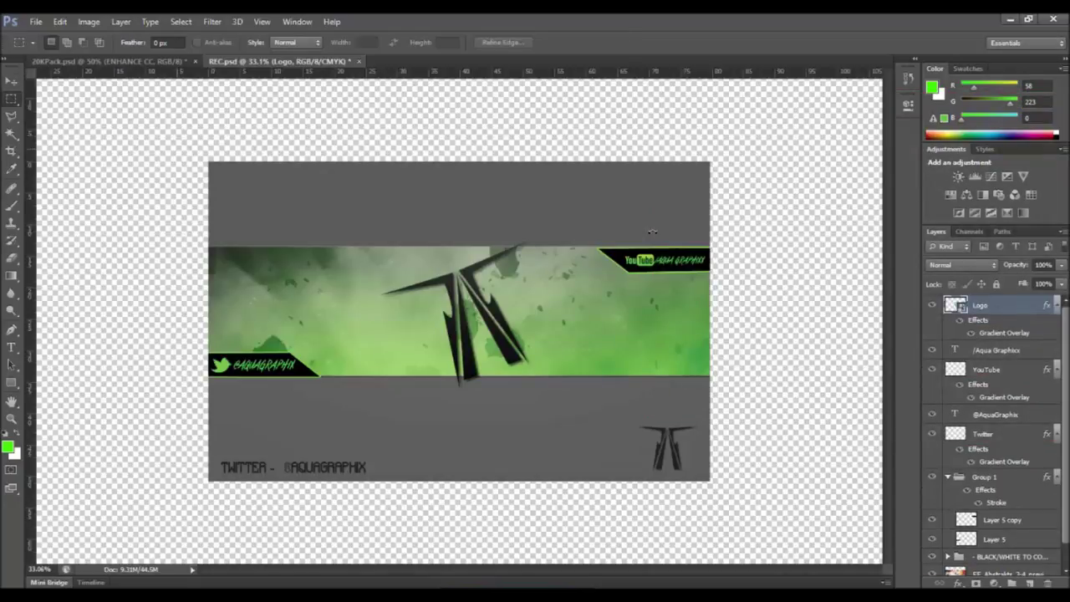
drag(652, 232, 653, 362)
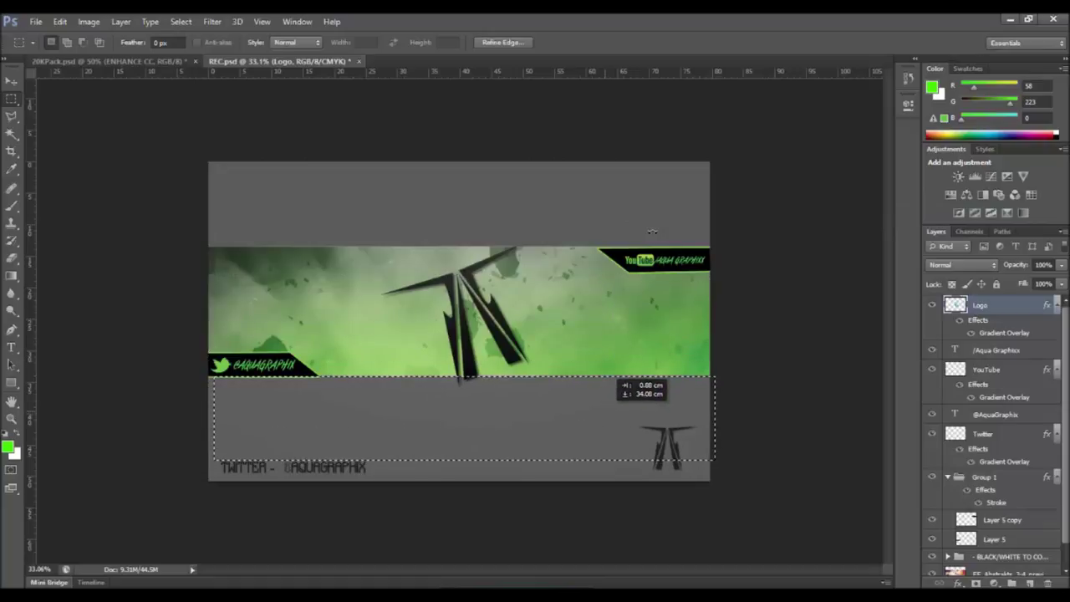
key(ctrl+d)
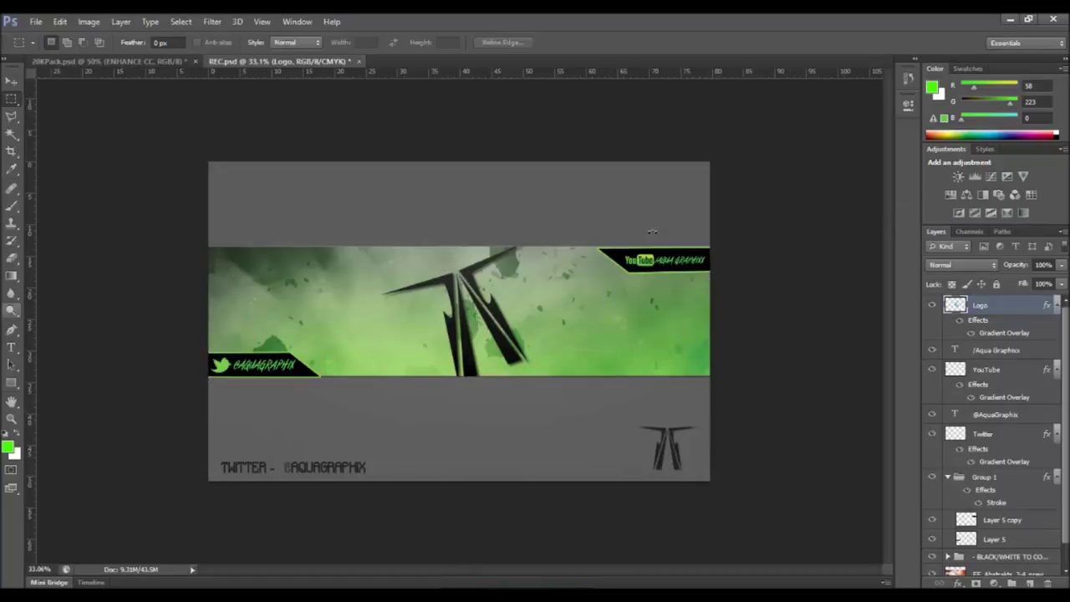
key(t)
click(652, 231)
Set the AQUA text to the EE-Skyline font in dark grey and commit it
click(142, 42)
scroll(159, 167, down, 3)
click(126, 156)
text(AQUA)
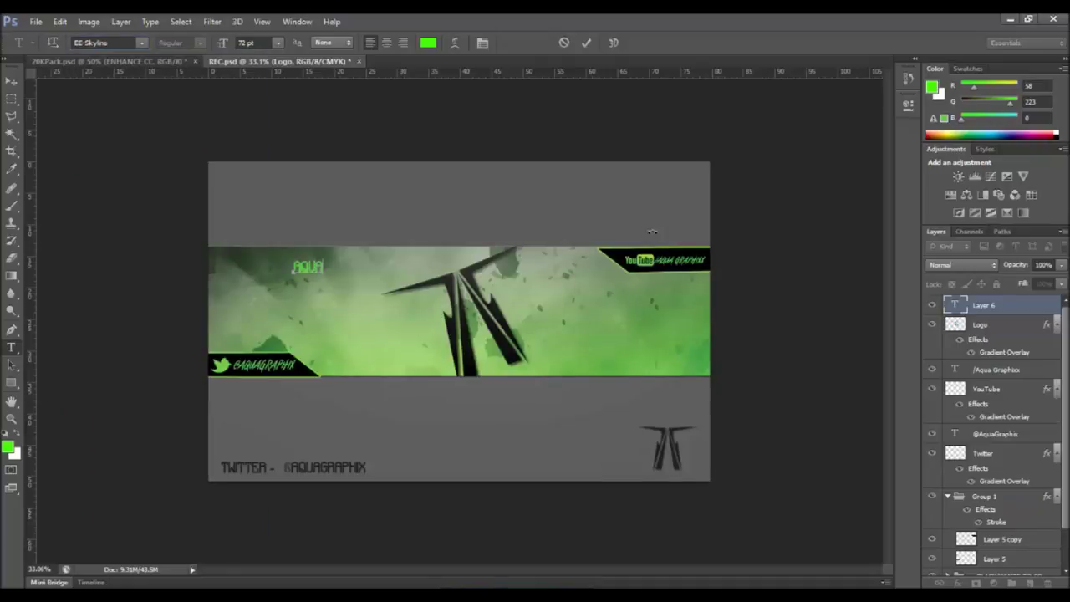
click(428, 42)
click(367, 276)
click(674, 153)
key(ctrl+Return)
key(v)
Scale the AQUA title up to about four times its size
key(ctrl+t)
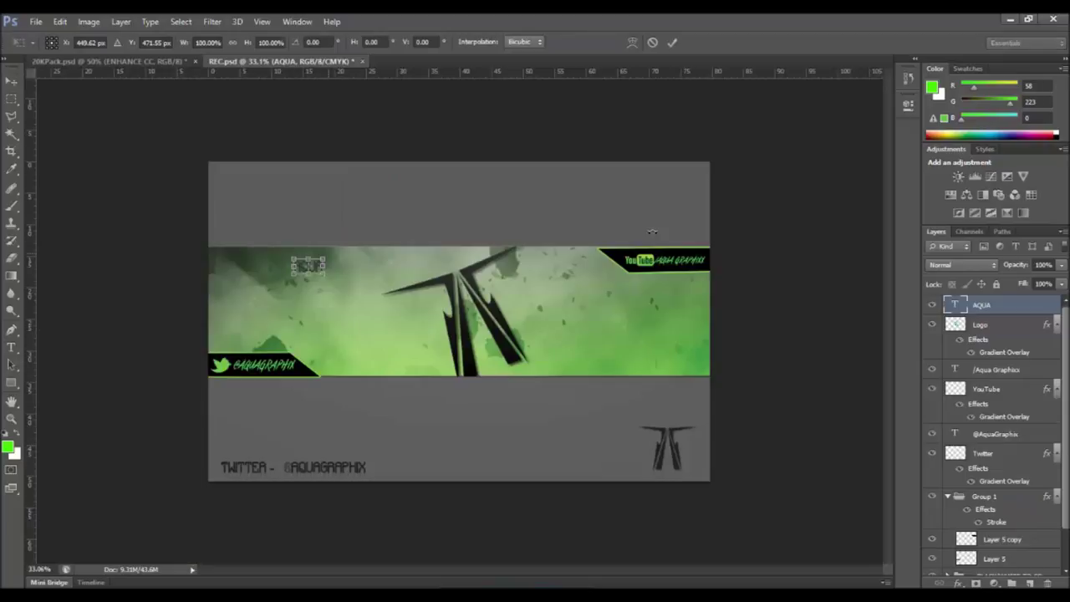
mouse_move(325, 276)
mouse_down()
mouse_move(380, 322)
mouse_move(343, 333)
mouse_move(340, 302)
mouse_move(261, 280)
mouse_up()
click(11, 81)
click(652, 232)
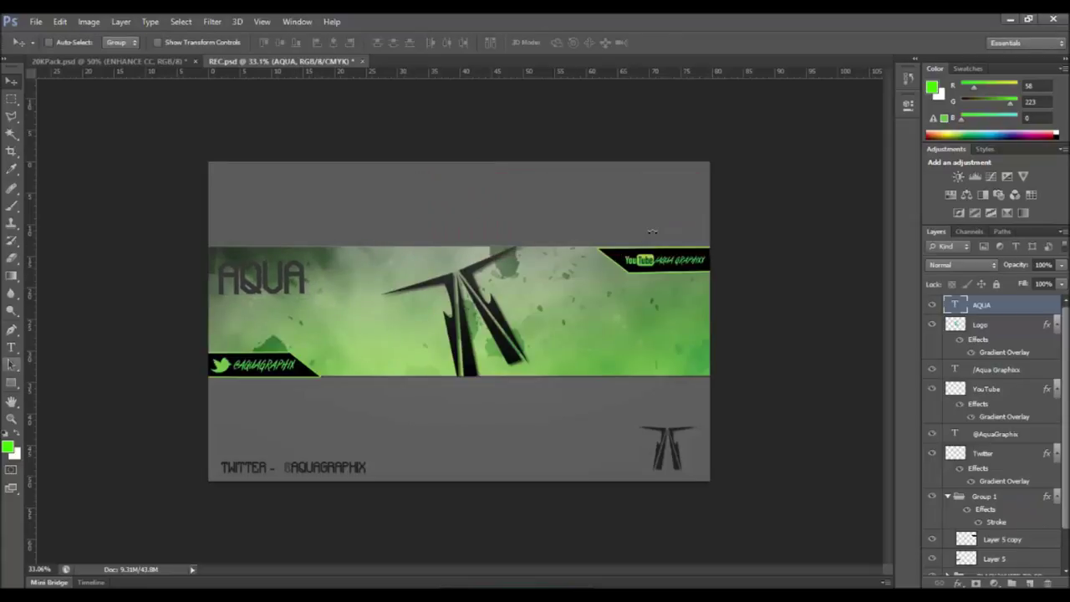
Start a Graphix text line below AQUA in the Bira font
key(t)
click(335, 328)
click(142, 43)
scroll(167, 251, up, 10)
click(167, 95)
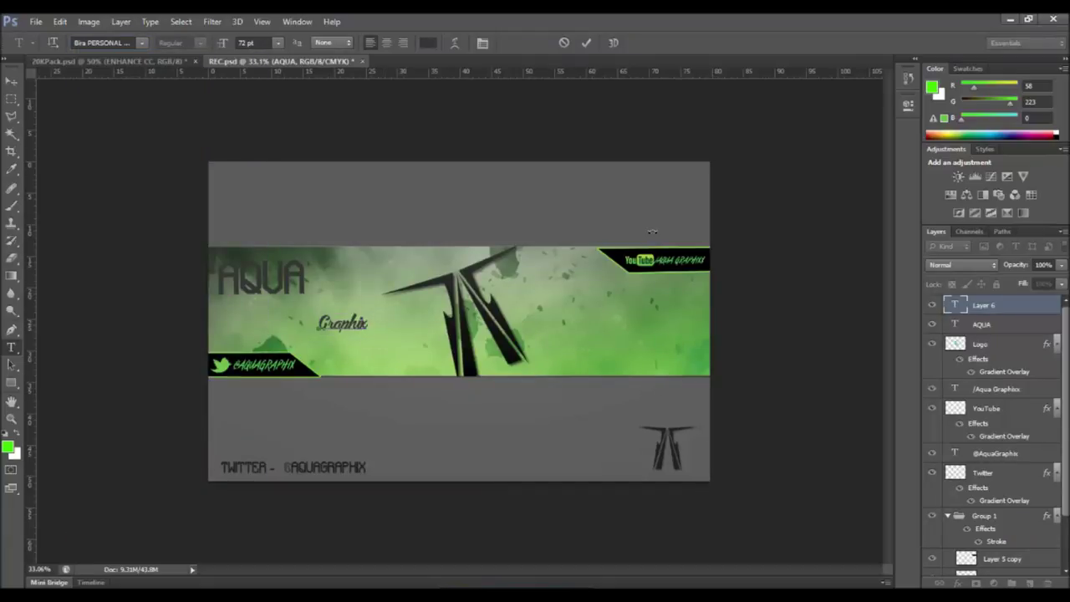
Color the Graphix text green and move it up just under AQUA
click(428, 43)
click(501, 209)
click(669, 153)
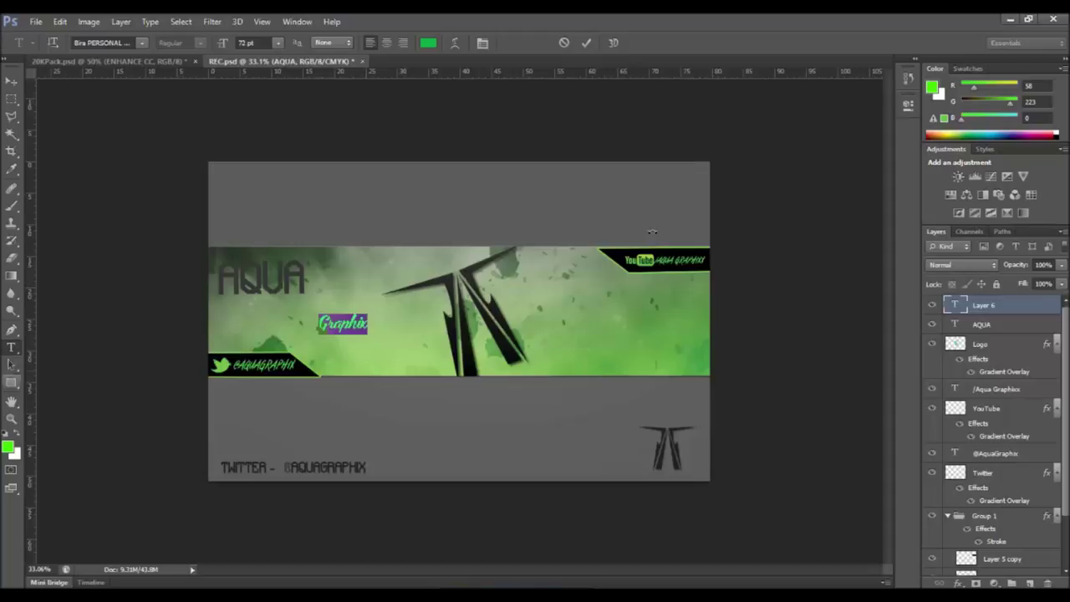
key(ctrl+Return)
mouse_move(343, 324)
mouse_down()
mouse_move(309, 294)
mouse_move(355, 313)
mouse_move(355, 242)
mouse_up()
key(v)
key(Return)
Add a drop shadow to the Graphix layer
right_click(1004, 306)
key(Escape)
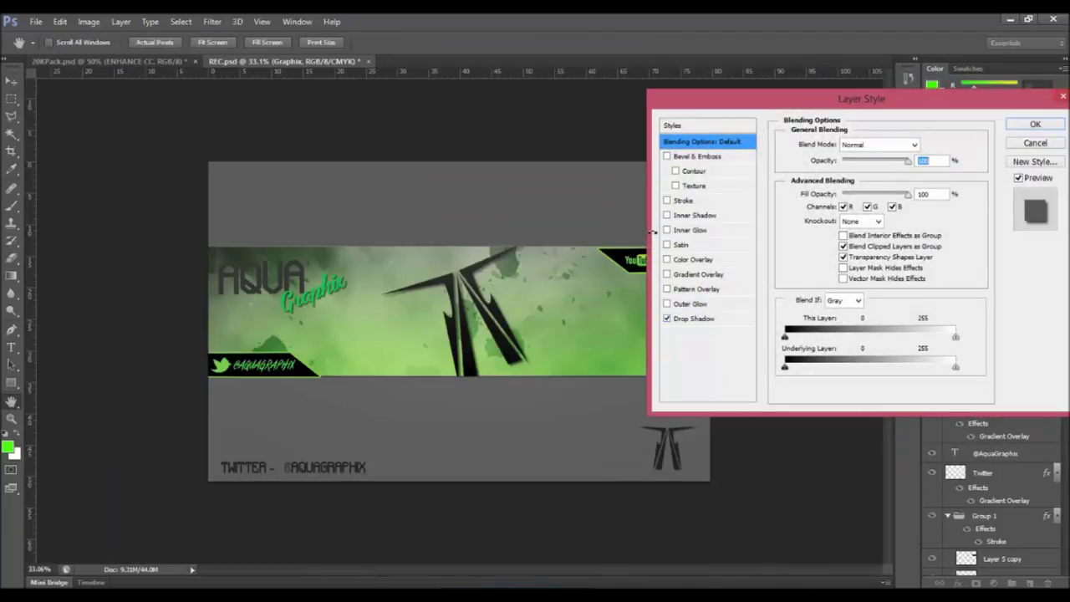
key(Escape)
Tilt the AQUA title by about one degree
key(alt+bracketleft)
key(ctrl+t)
drag(288, 239, 280, 236)
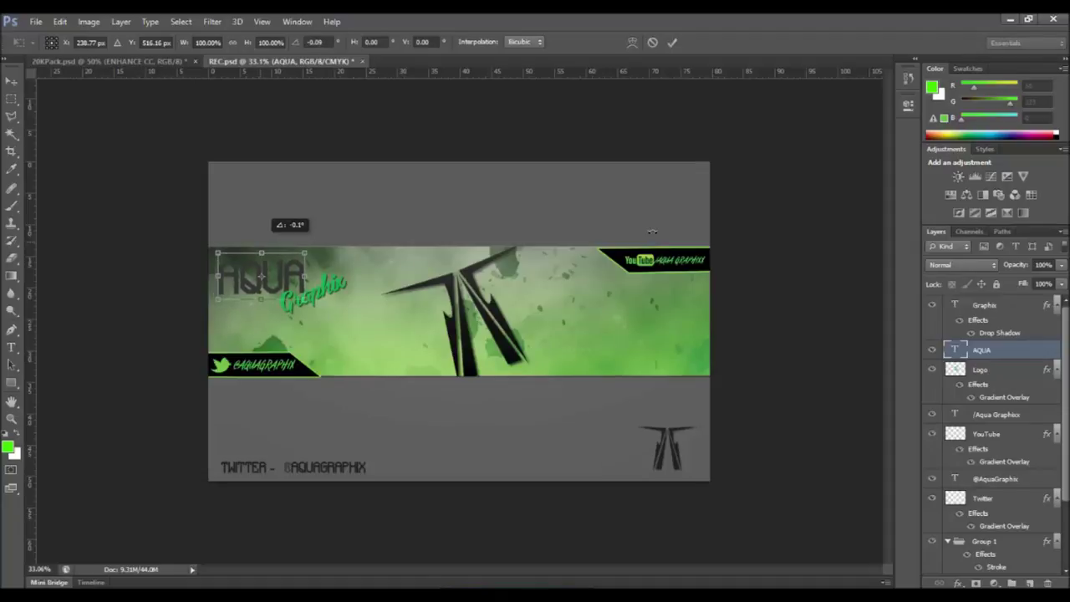
key(v)
key(Return)
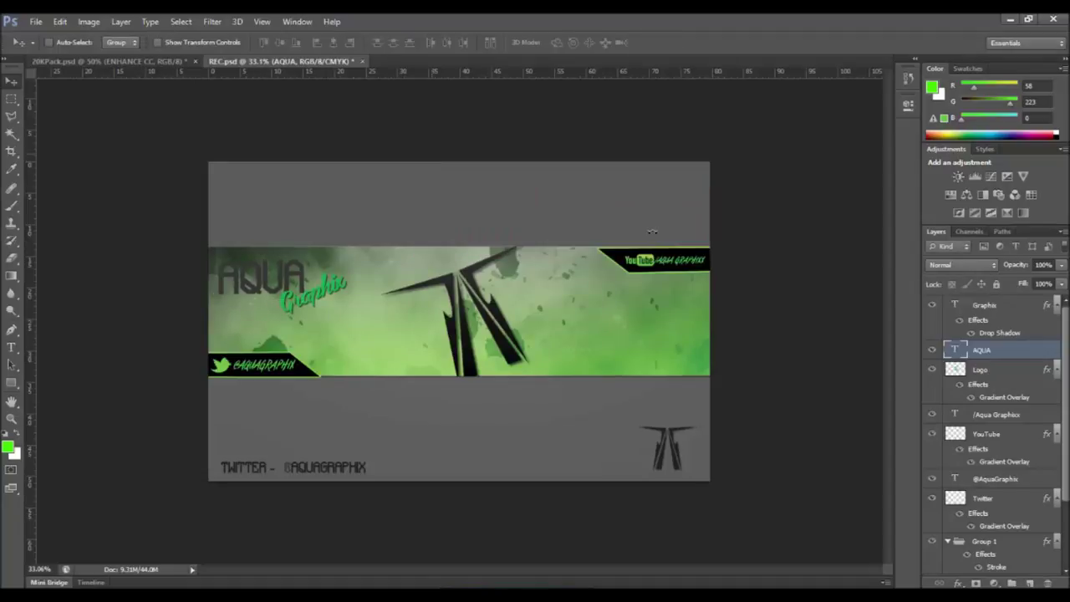
key(ctrl+t)
key(Return)
Switch between the Graphix and AQUA text layers to select the title layer
key(t)
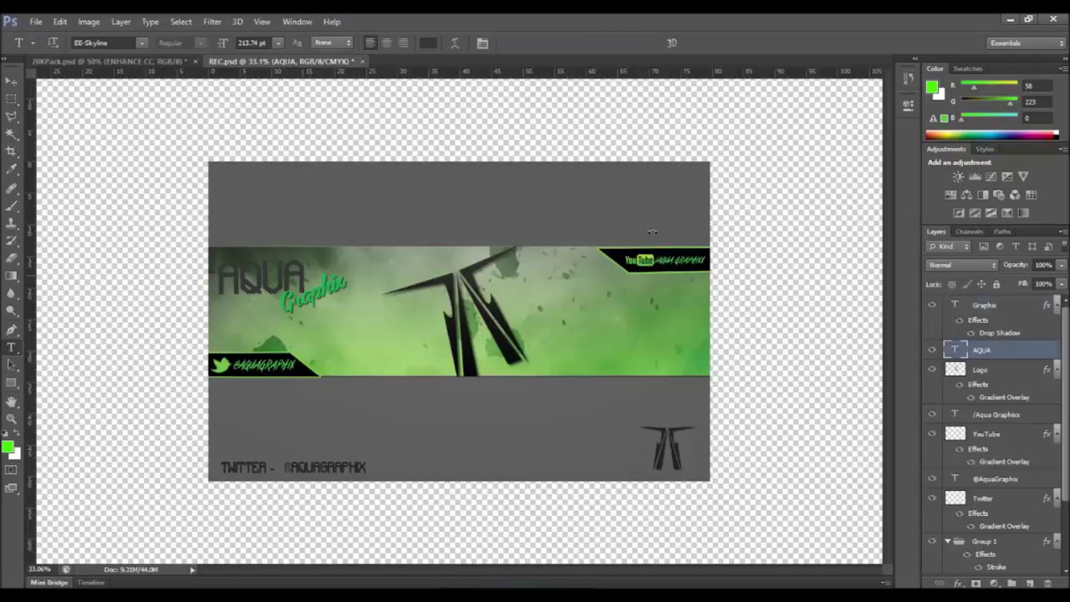
click(319, 298)
key(Escape)
key(v)
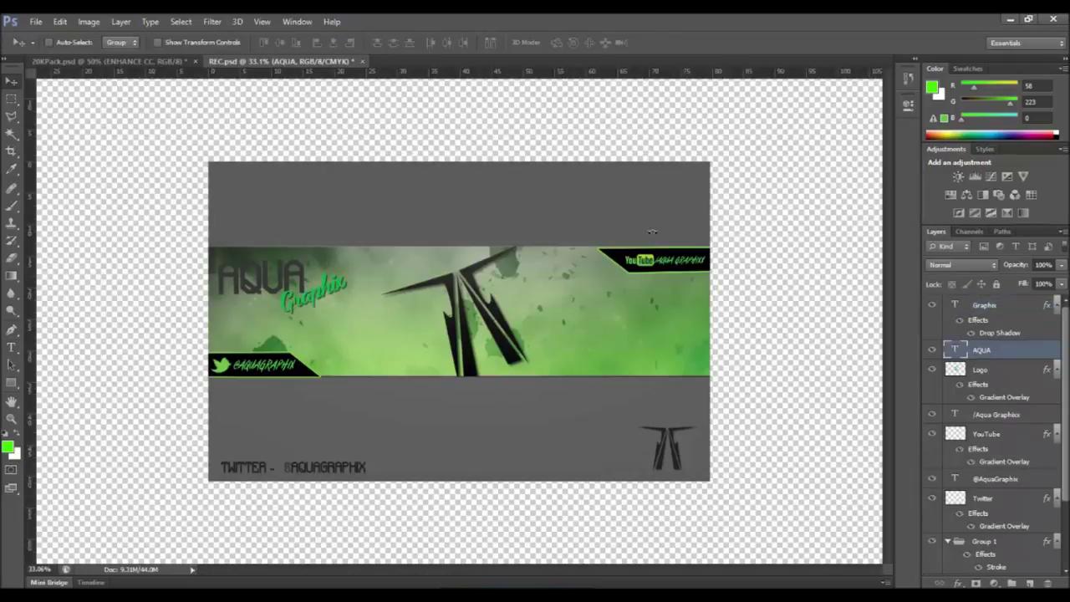
key(t)
click(311, 298)
key(Escape)
key(v)
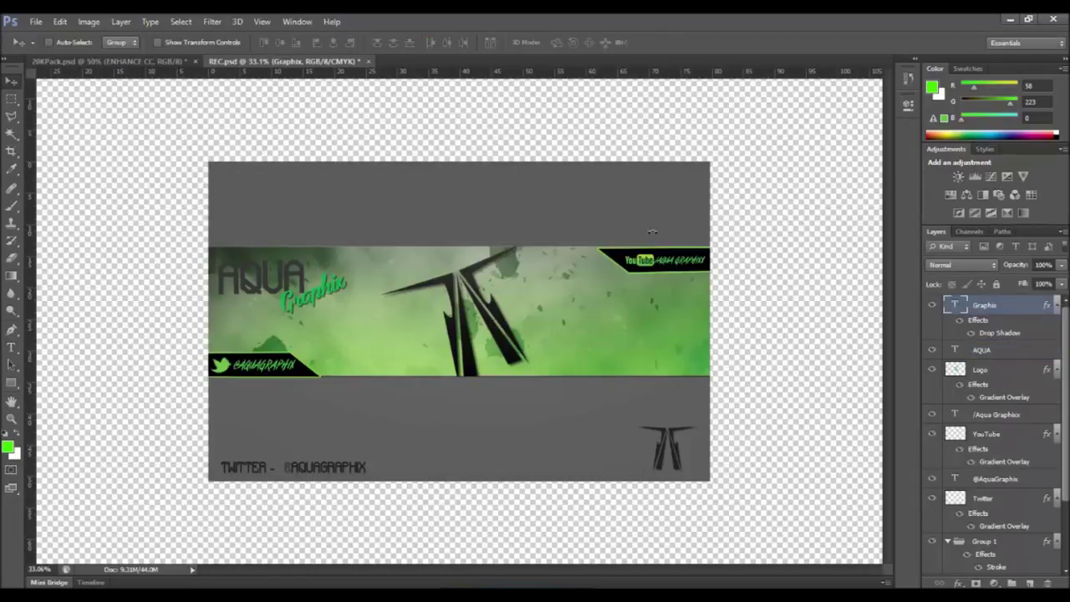
key(alt+bracketleft)
key(t)
key(alt+bracketright)
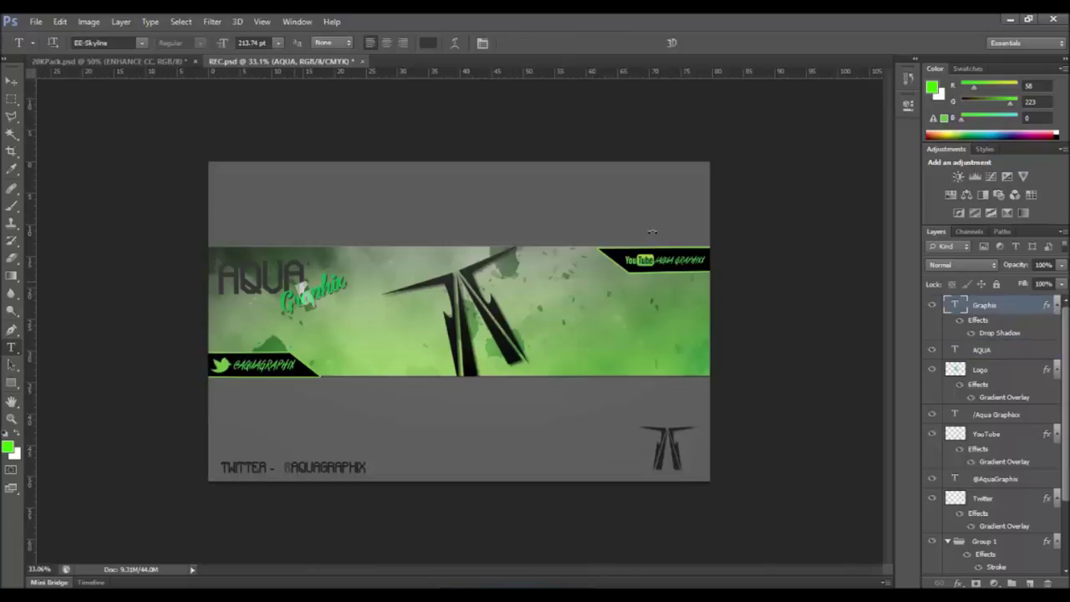
key(v)
Add a Gradient Overlay to AQUA with a dark right colour stop
right_click(982, 349)
click(968, 69)
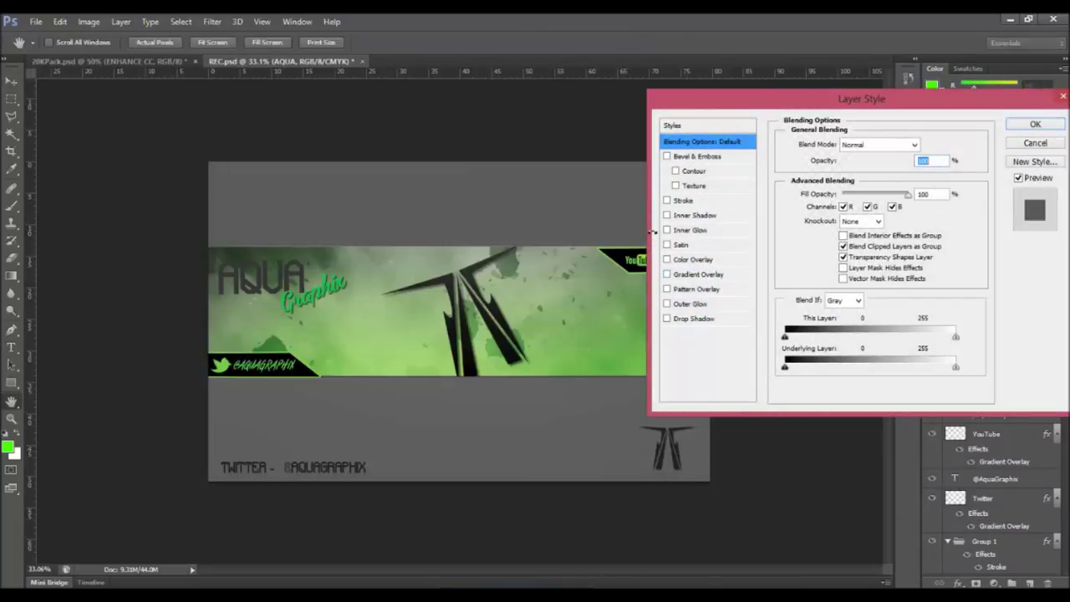
click(699, 274)
click(869, 177)
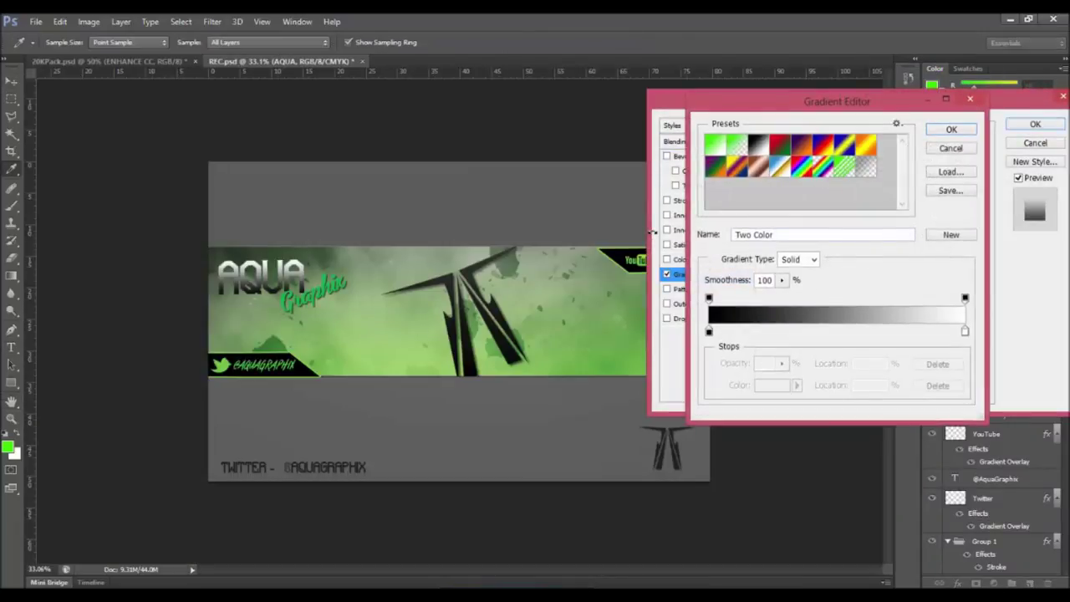
click(965, 331)
click(772, 386)
key(Return)
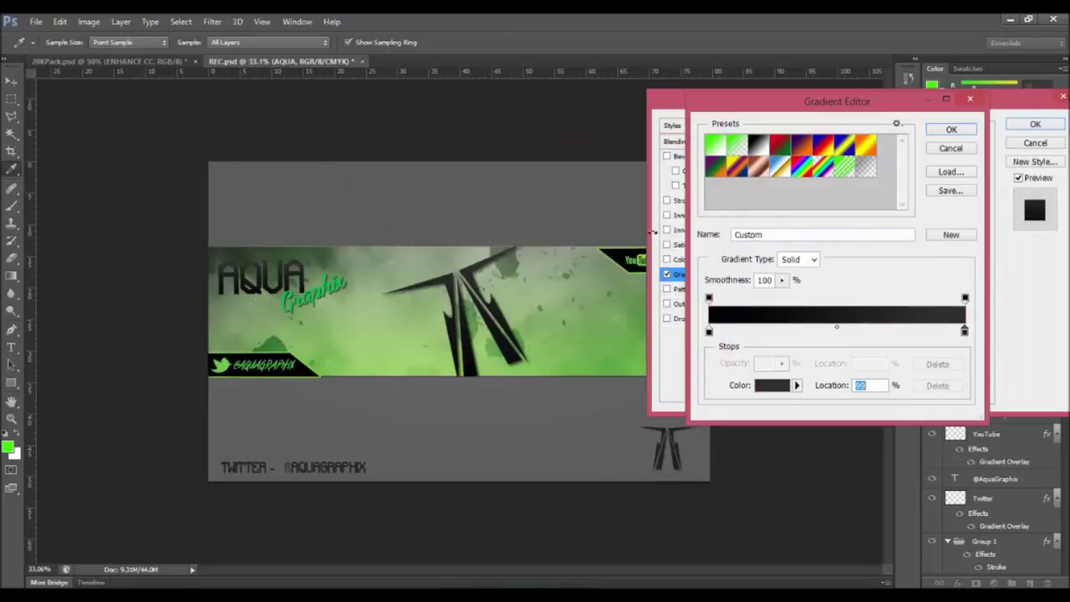
key(Return)
key(Return)
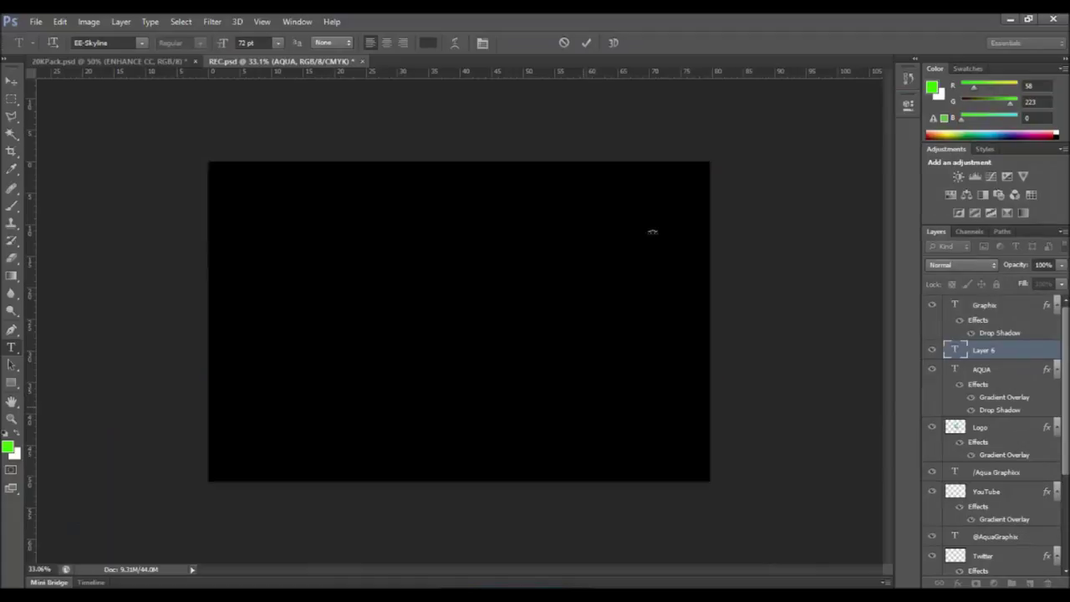
Set the Connect With us text to the Bira font at a smaller size
text(Bira)
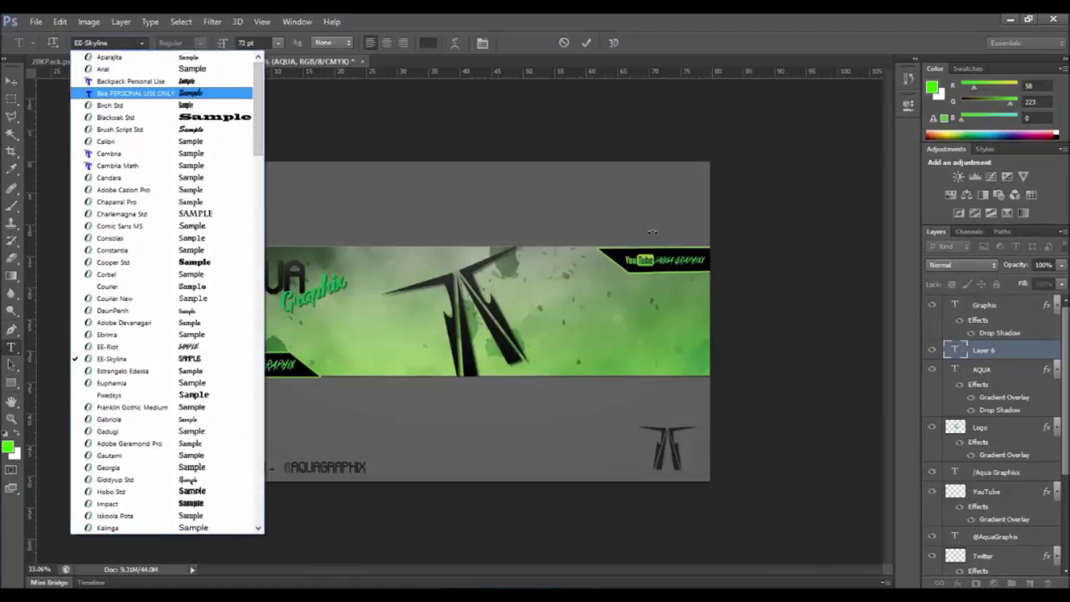
key(Return)
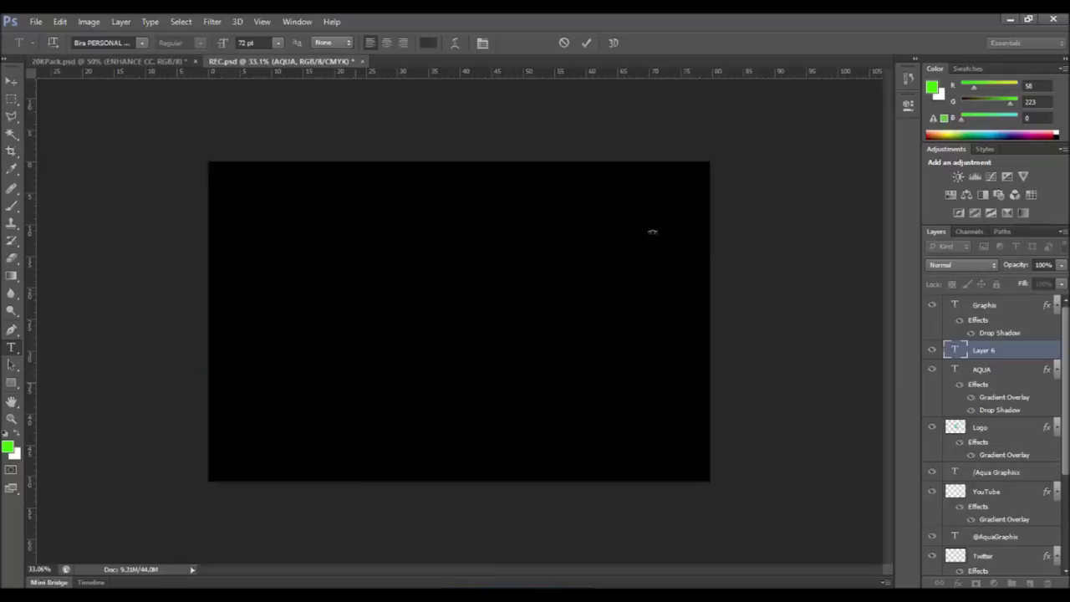
text(Connect With us)
key(shift+Left)
key(shift+Left)
key(shift+Left)
click(278, 42)
click(251, 167)
click(11, 81)
Enlarge Connect With us slightly and place a copy above the YouTube tag
key(ctrl+t)
drag(342, 372, 374, 371)
click(11, 81)
click(490, 239)
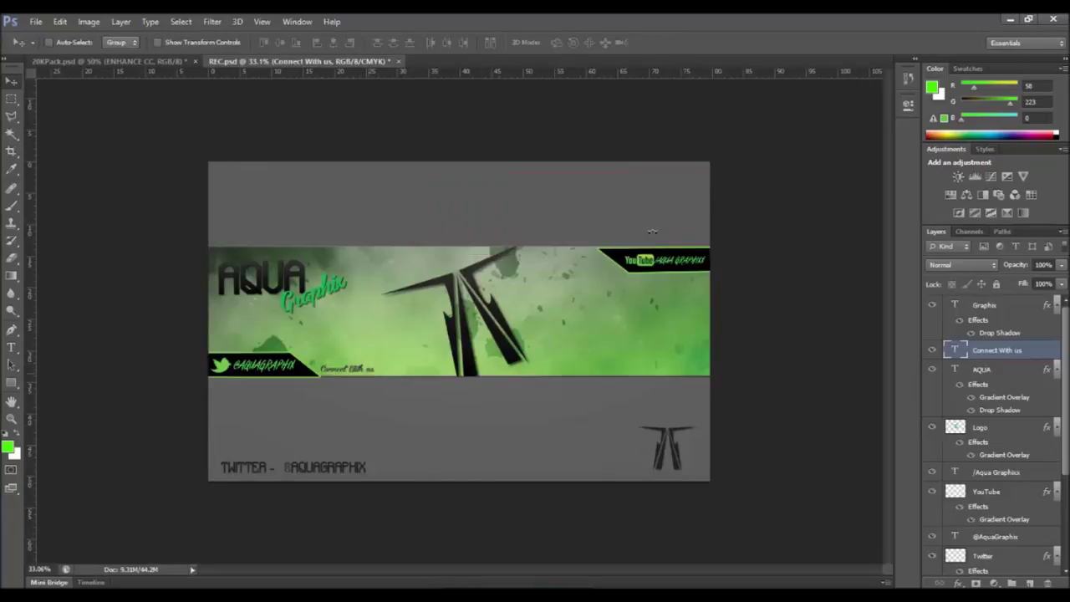
drag(428, 348, 652, 232)
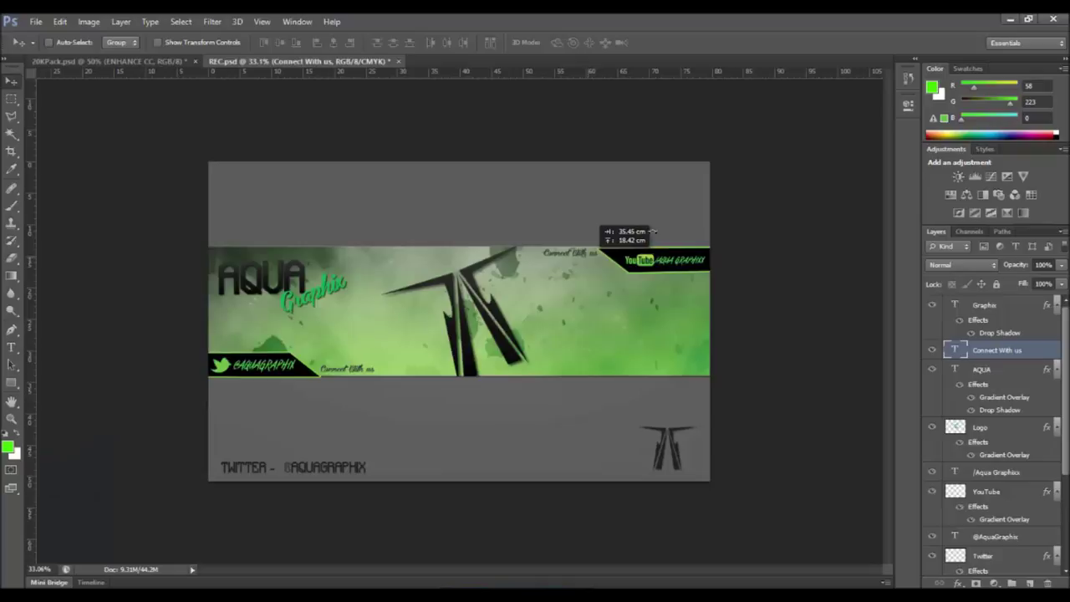